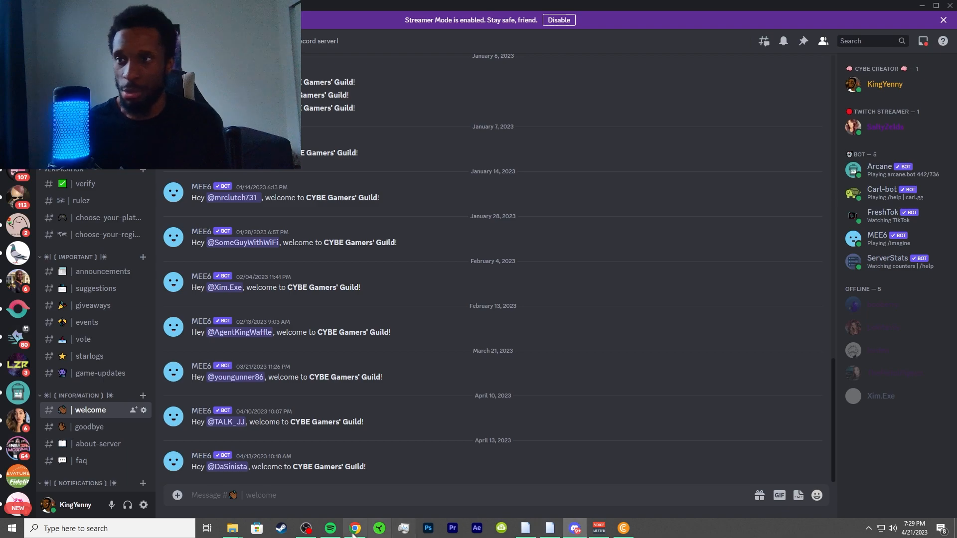
# - Open Voicemeeter, launch VoicemeeterMacroButtons from its program folder with the window restored from full screen, and close the folder
pyautogui.click(601, 530)
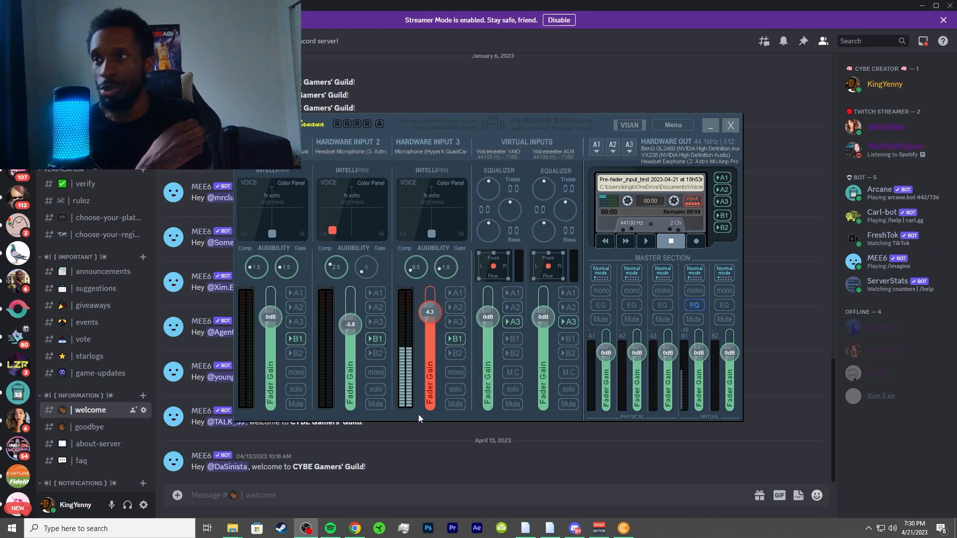
pyautogui.moveTo(232, 529)
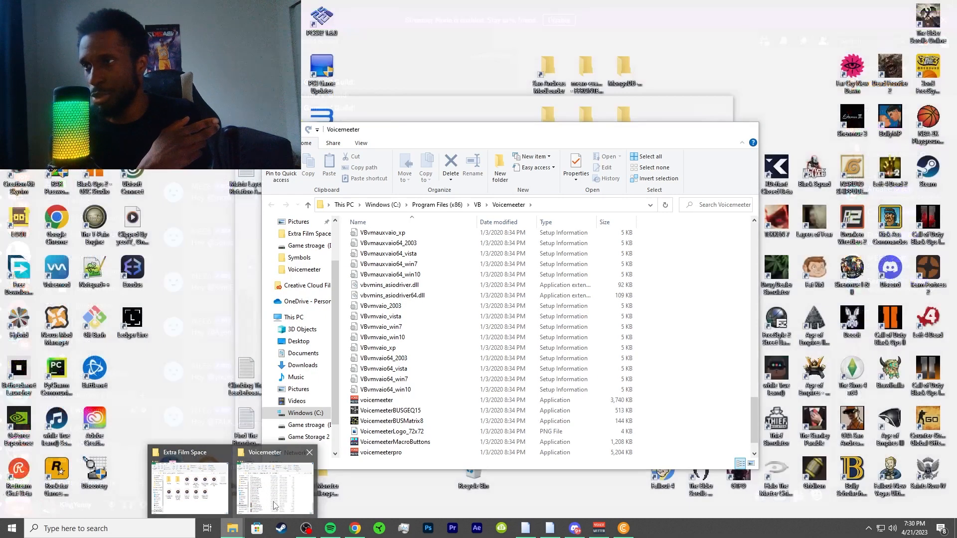
pyautogui.click(274, 506)
pyautogui.doubleClick(395, 442)
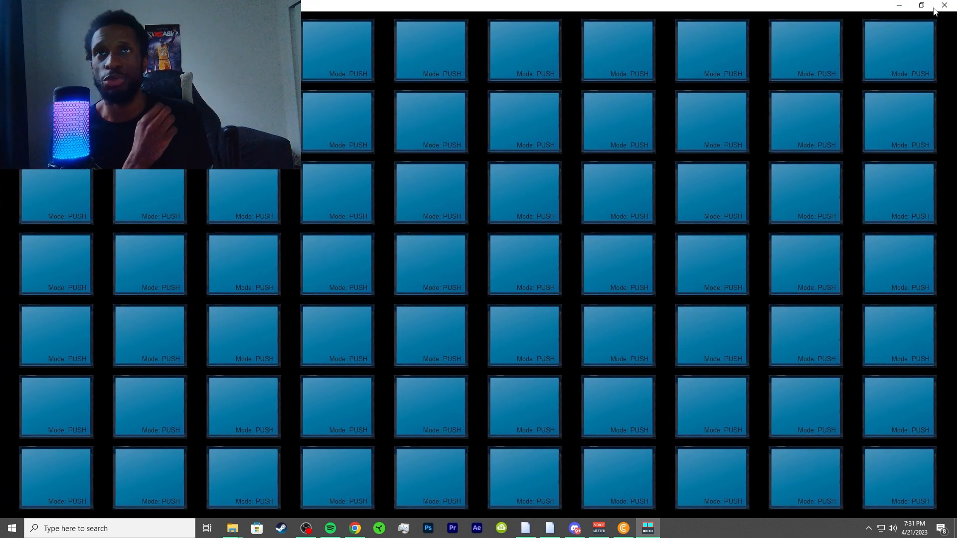
pyautogui.click(921, 5)
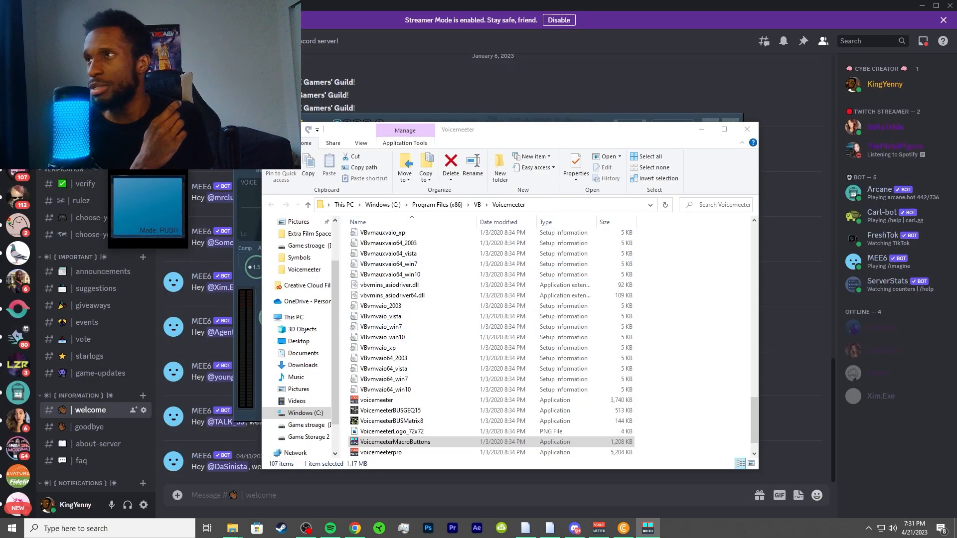
pyautogui.click(747, 129)
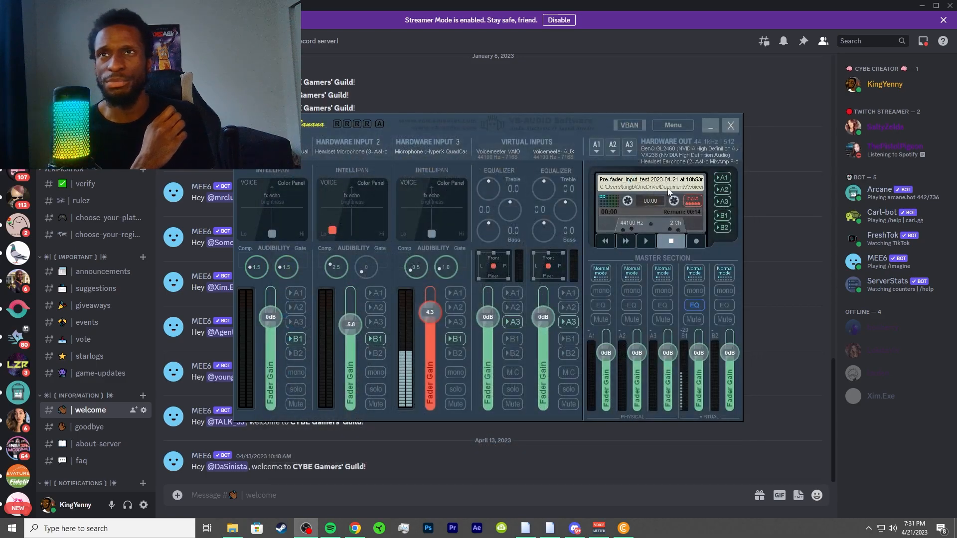
# - Turn Voicemeeter's "MacroButtons: Run on Voicemeeter start" option off and back on
pyautogui.click(672, 125)
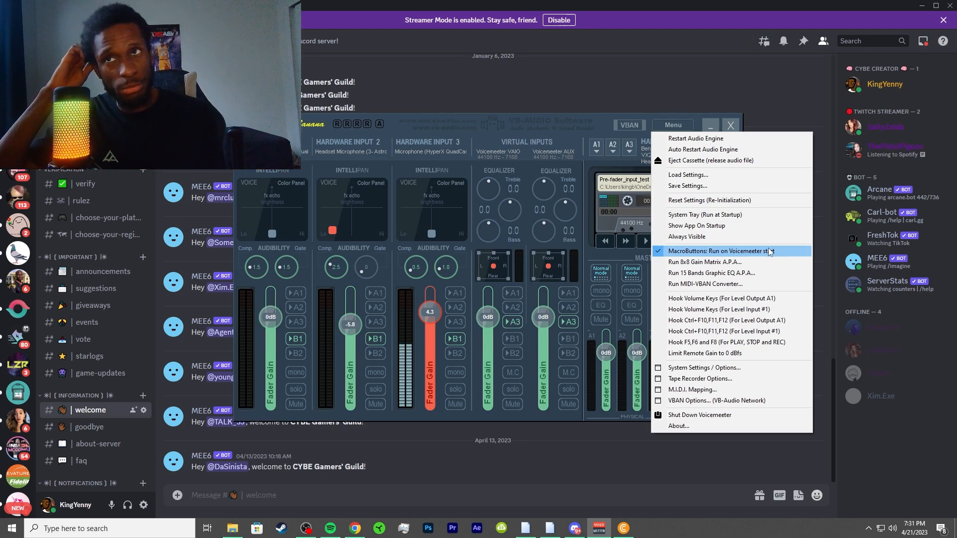
pyautogui.click(765, 250)
pyautogui.click(667, 126)
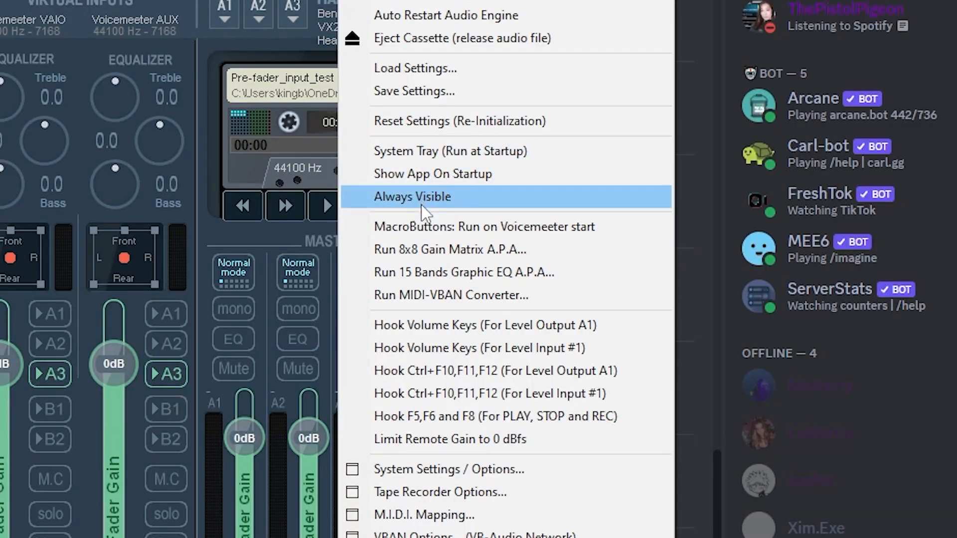
pyautogui.click(692, 251)
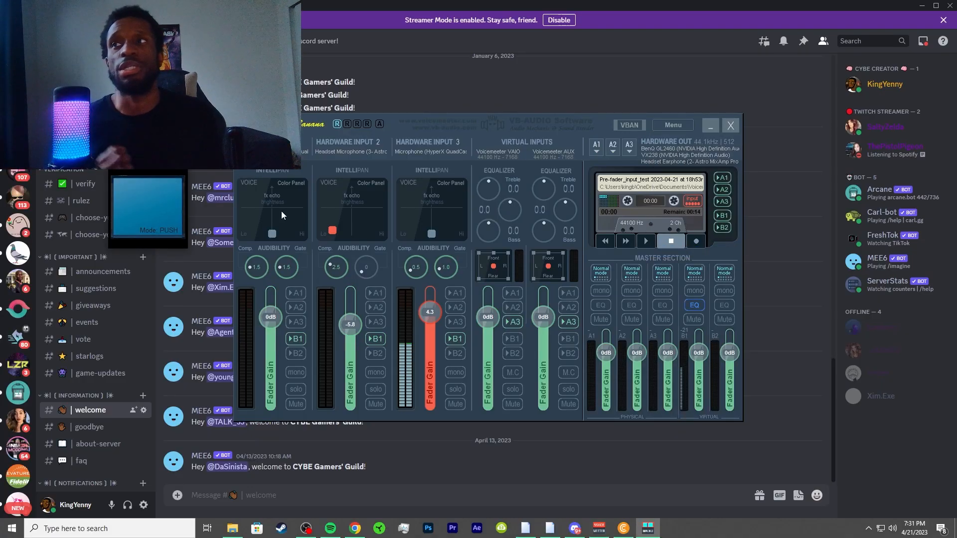
# - Resize the Macro Buttons window to show four stacked buttons and shrink it back to a single button
pyautogui.click(153, 161)
pyautogui.click(921, 5)
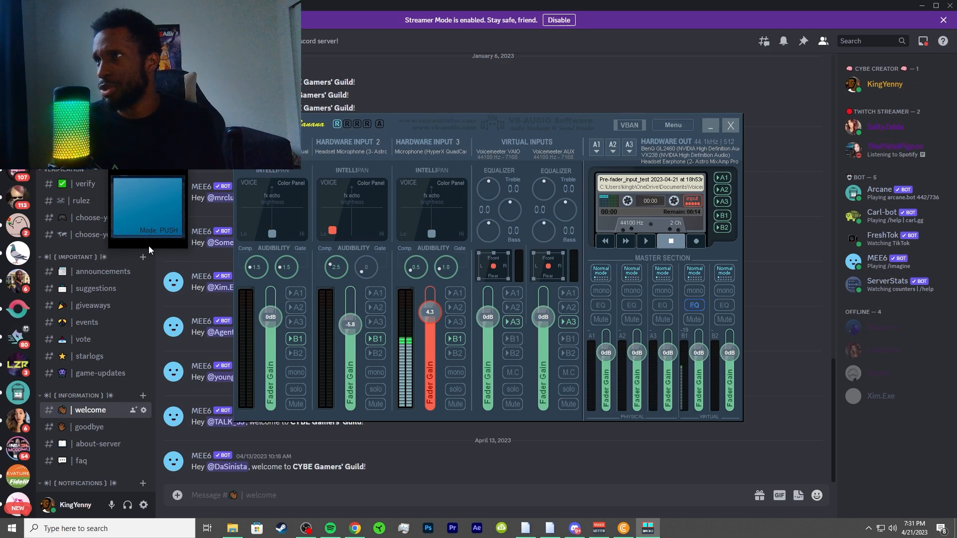
pyautogui.moveTo(149, 247); pyautogui.dragTo(161, 453)
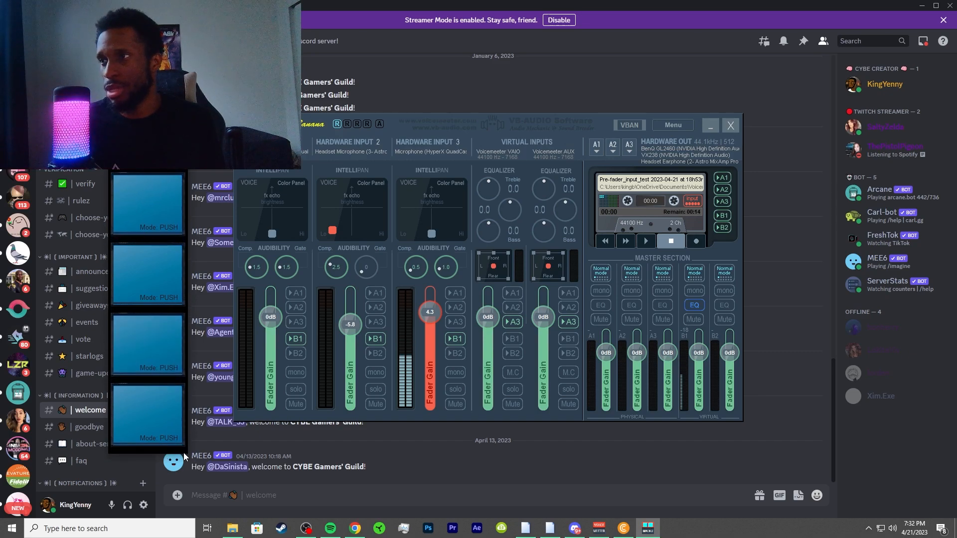
pyautogui.moveTo(189, 450); pyautogui.dragTo(173, 250)
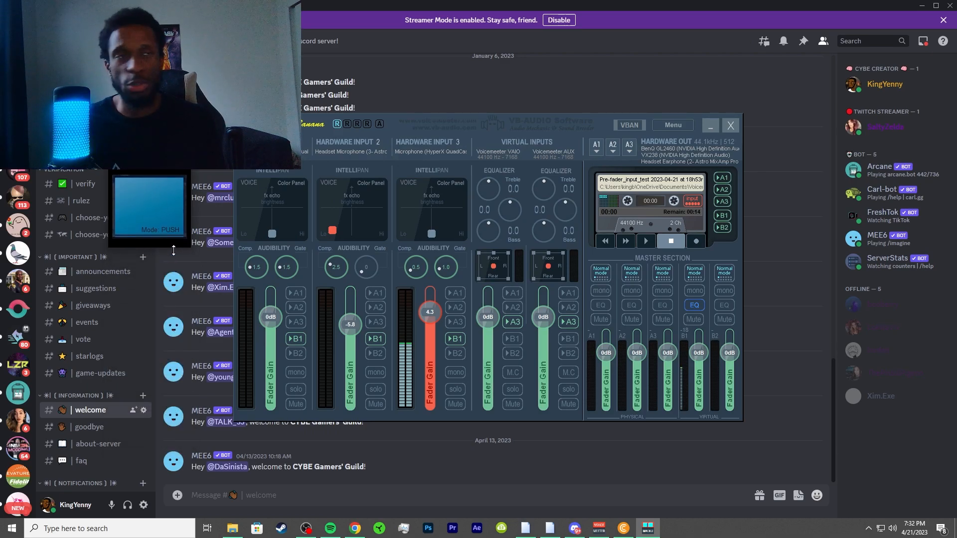
# - Open the macro button's configuration and set its name to "Solo input 3" and its sub name to "HyperX"
pyautogui.rightClick(147, 200)
pyautogui.moveTo(219, 155); pyautogui.dragTo(494, 117)
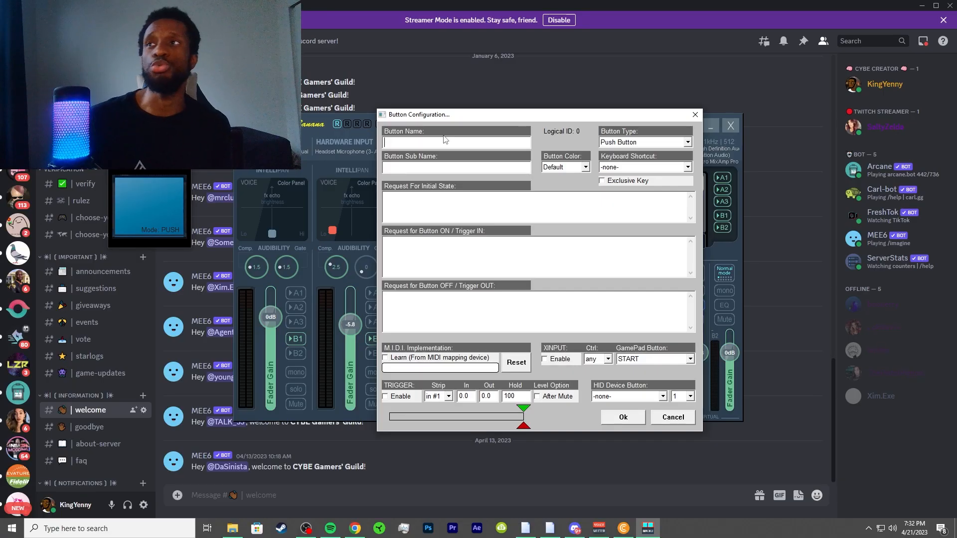
pyautogui.moveTo(446, 115); pyautogui.dragTo(692, 114)
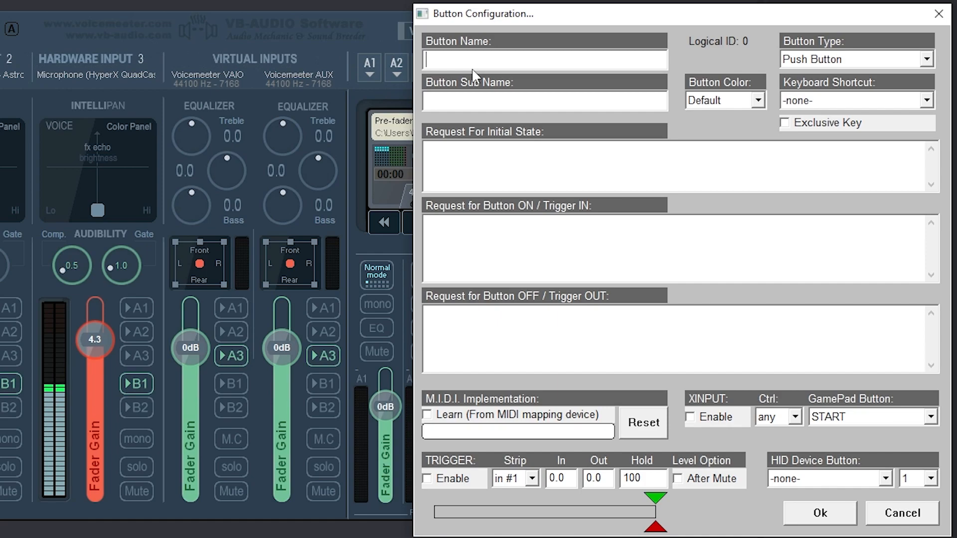
pyautogui.write('Solo')
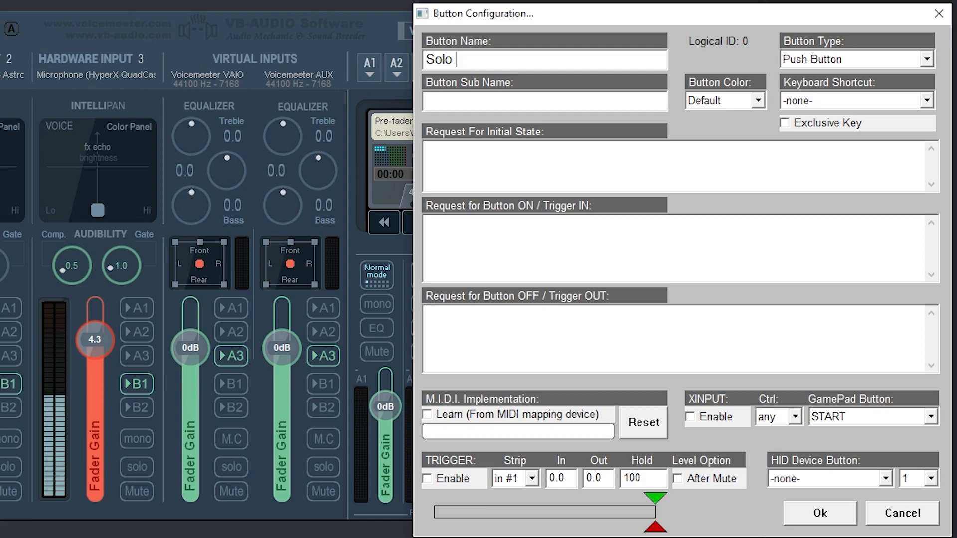
pyautogui.write(' input 3')
pyautogui.click(527, 102)
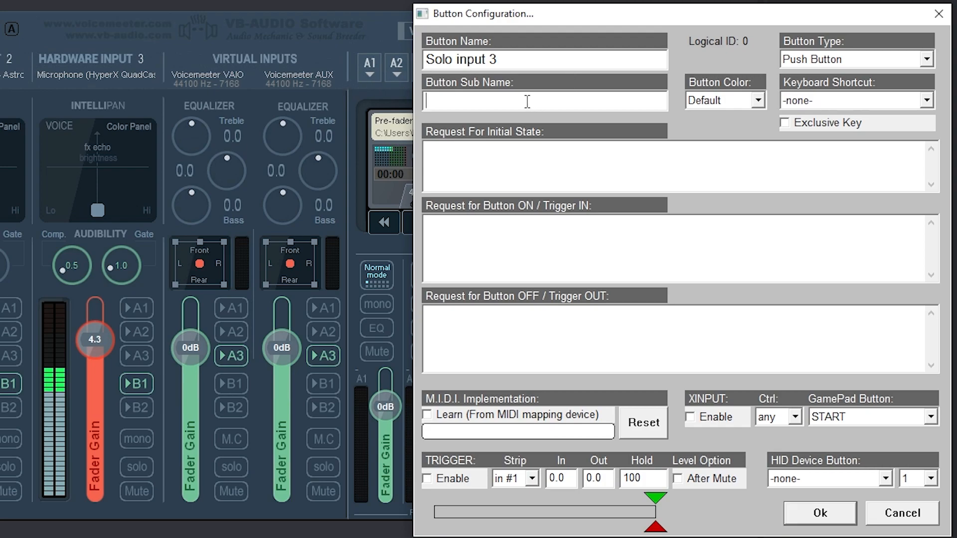
pyautogui.write('HyperX')
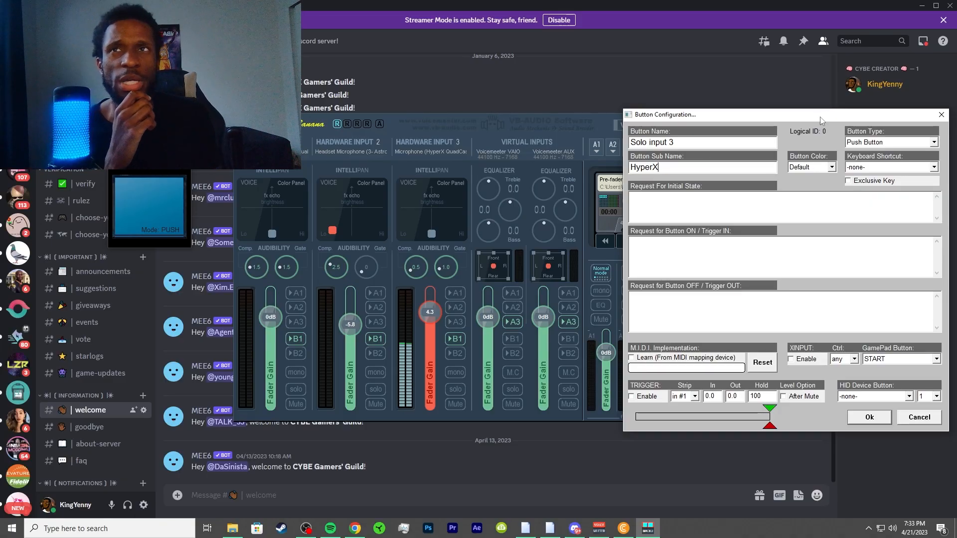
pyautogui.moveTo(821, 117); pyautogui.dragTo(671, 96)
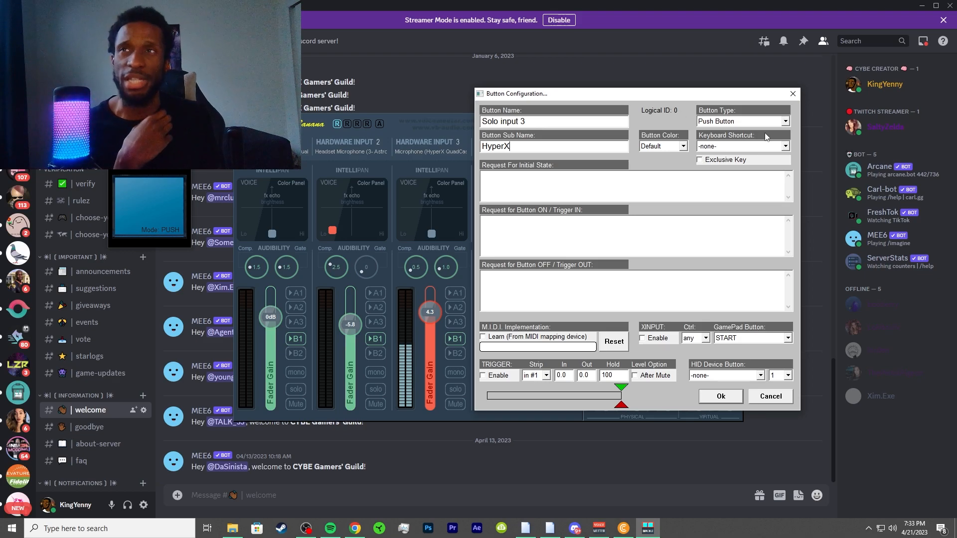
pyautogui.moveTo(678, 98); pyautogui.dragTo(750, 91)
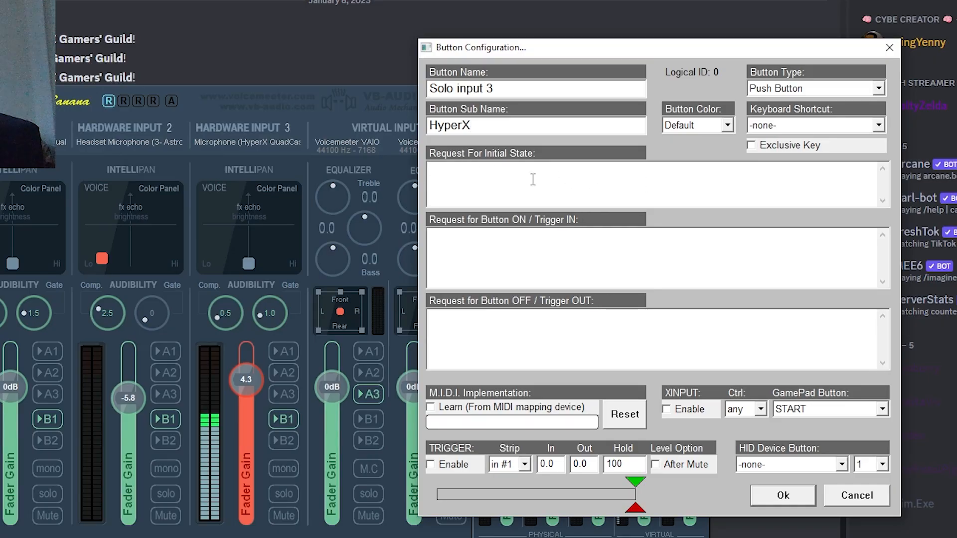
# - Enter Strip[2].Solo=1 as the request for Button ON / Trigger IN
pyautogui.click(533, 179)
pyautogui.click(751, 145)
pyautogui.click(580, 254)
pyautogui.hotkey('alt', 'Tab')
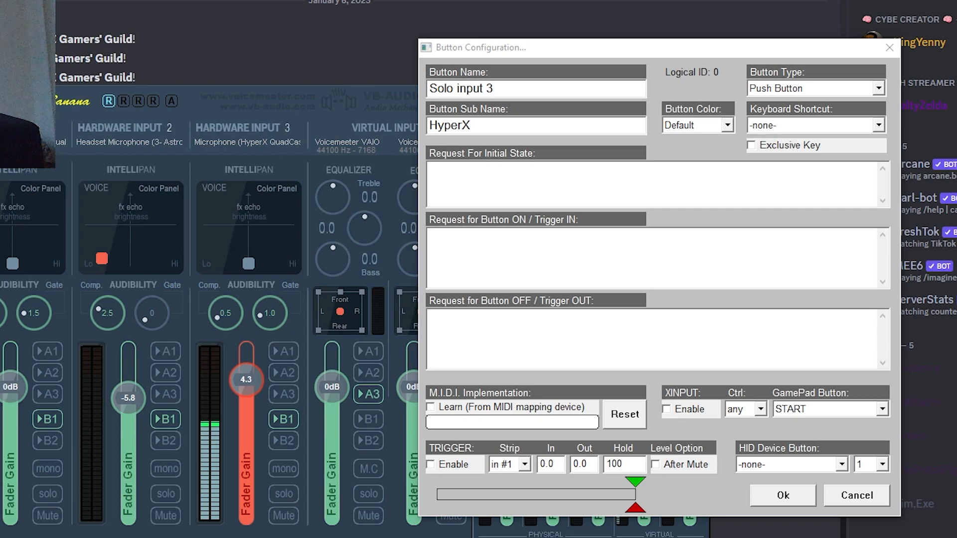
pyautogui.click(533, 248)
pyautogui.write('Strip[')
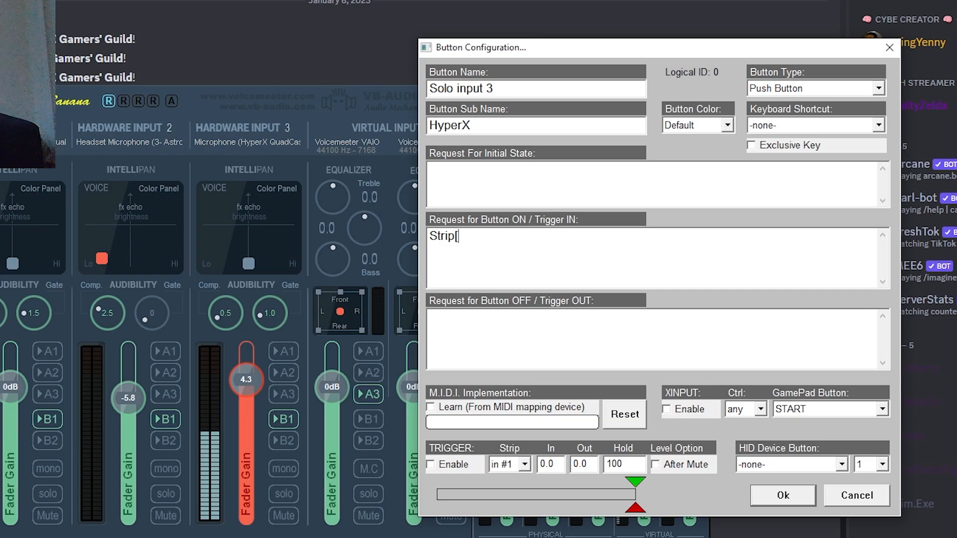
pyautogui.write('2')
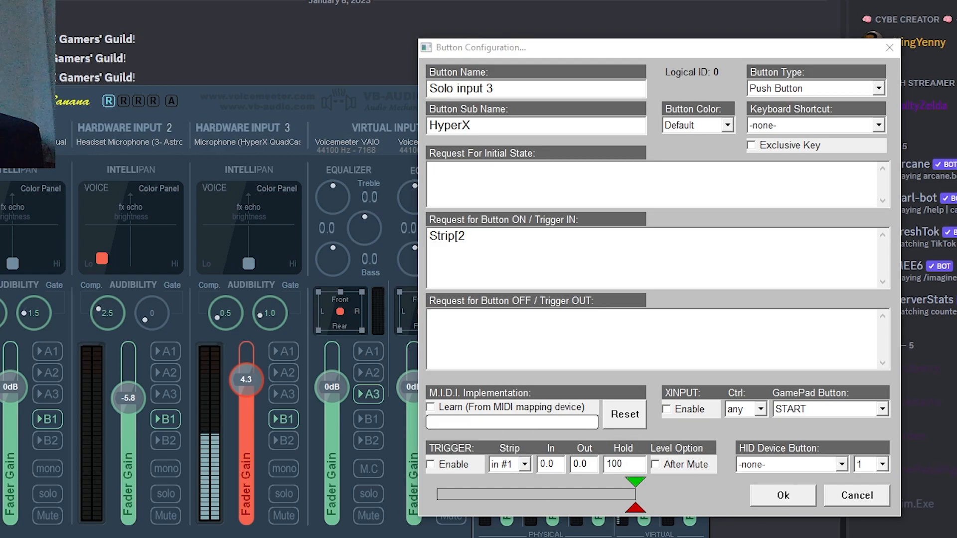
pyautogui.click(470, 242)
pyautogui.write(']')
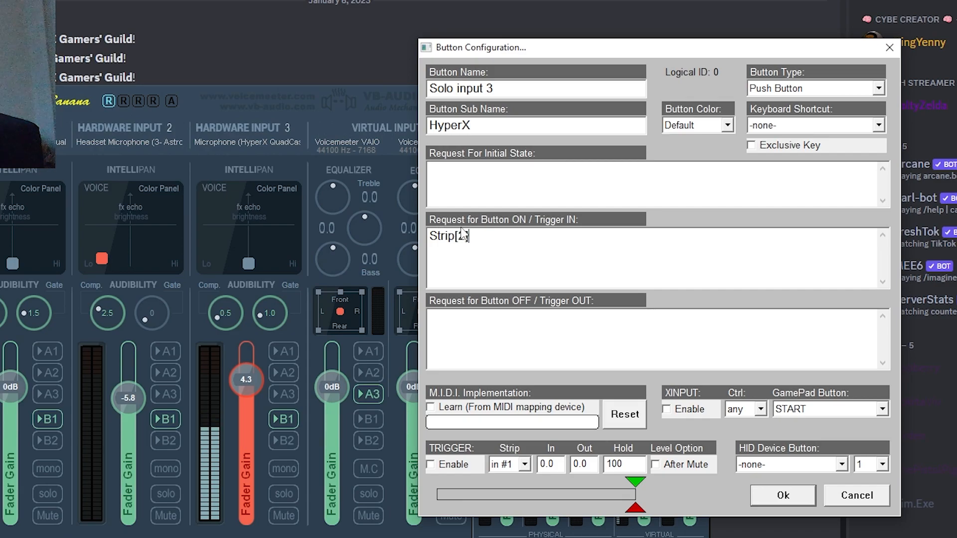
pyautogui.write('.')
pyautogui.write('Solo=')
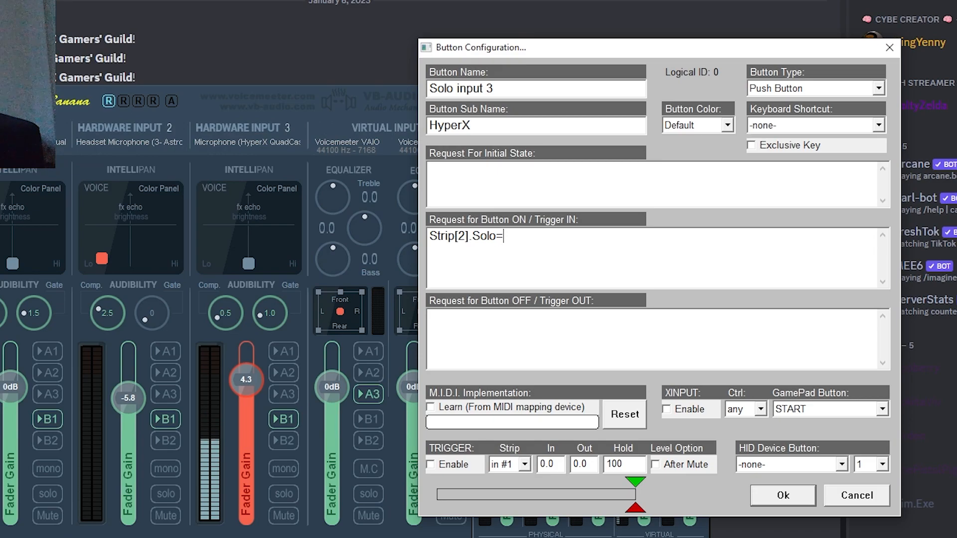
pyautogui.write('1')
# - Copy the ON request into Button OFF / Trigger OUT, change it to Strip[2].Solo=0, and accept the button configuration
pyautogui.doubleClick(450, 236)
pyautogui.rightClick(450, 236)
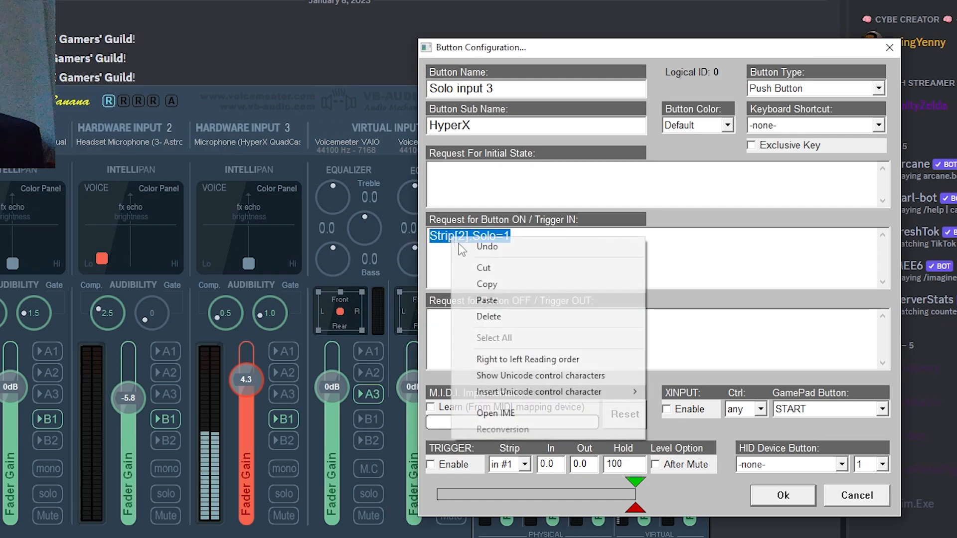
pyautogui.click(492, 282)
pyautogui.rightClick(470, 339)
pyautogui.click(525, 402)
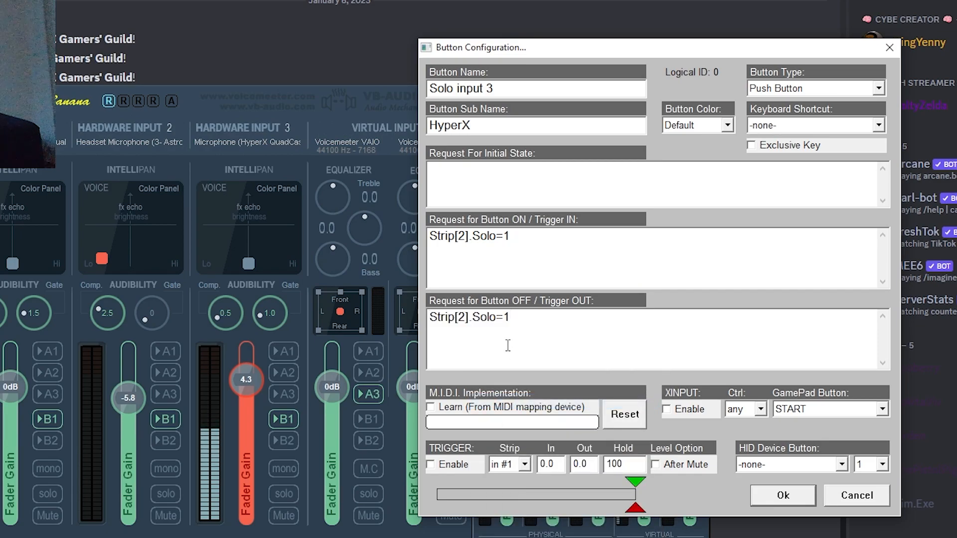
pyautogui.press('BackSpace')
pyautogui.write('0')
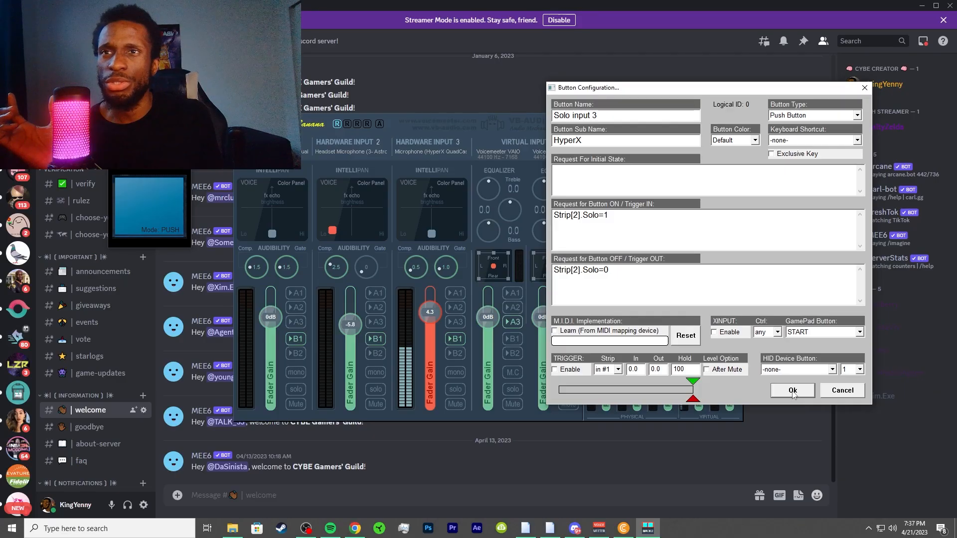
pyautogui.click(783, 495)
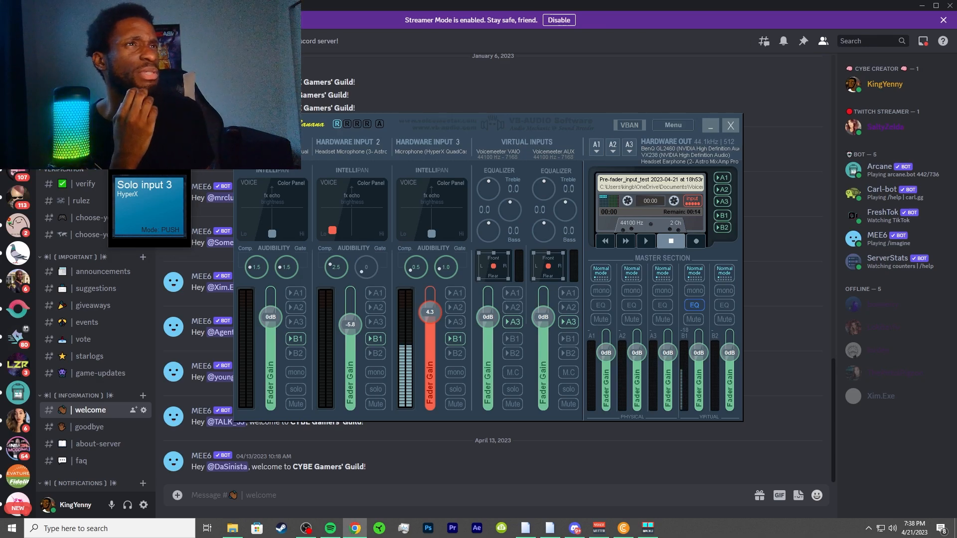
# - Switch to the YouTube video "Autotune tutorial for voicemeeter, obs and discord" and bring the Voicemeeter and Macro Buttons windows in front of it
pyautogui.moveTo(956, 169); pyautogui.dragTo(517, 1)
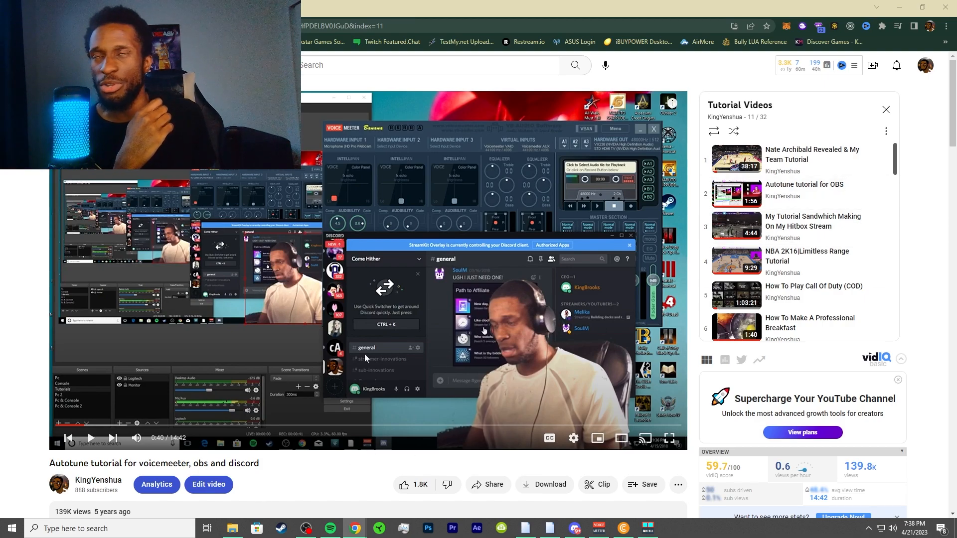
pyautogui.click(609, 532)
pyautogui.click(598, 529)
pyautogui.click(593, 528)
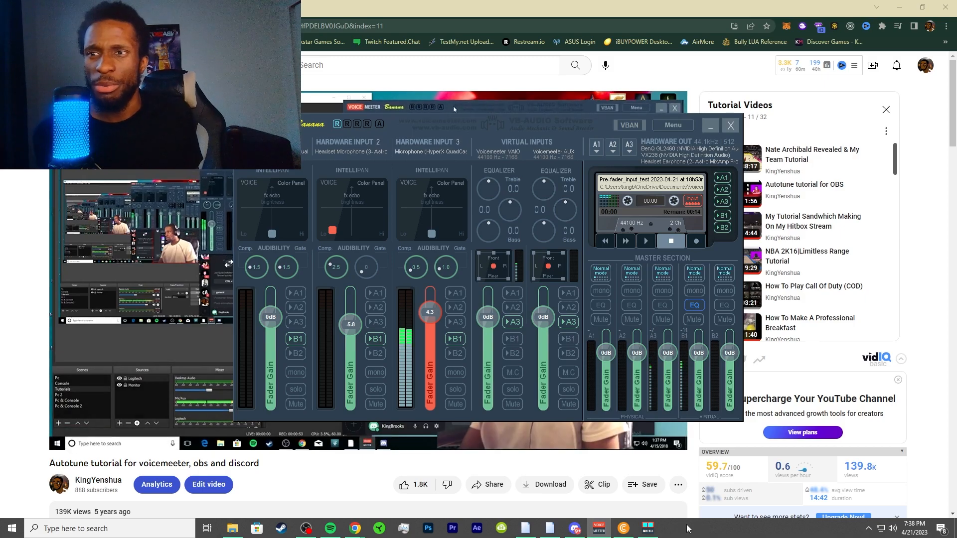
pyautogui.moveTo(653, 532)
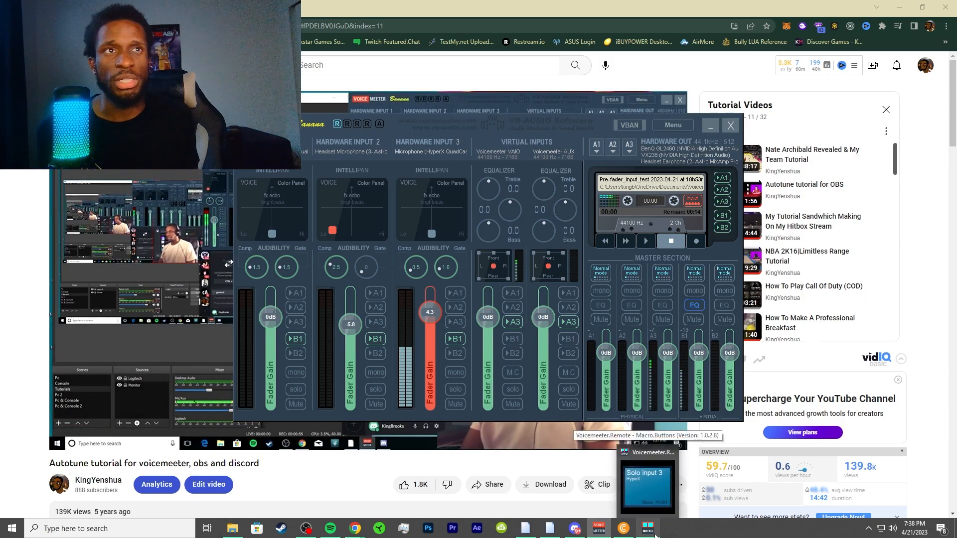
pyautogui.click(654, 533)
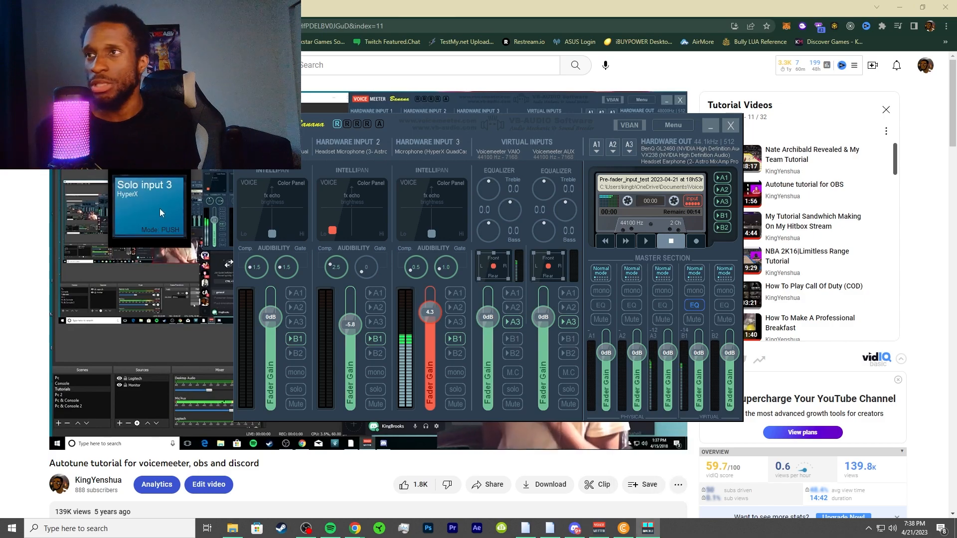
# - Try the macro button in push mode, accept the 2 Positions button type, and test it again
pyautogui.click(160, 208)
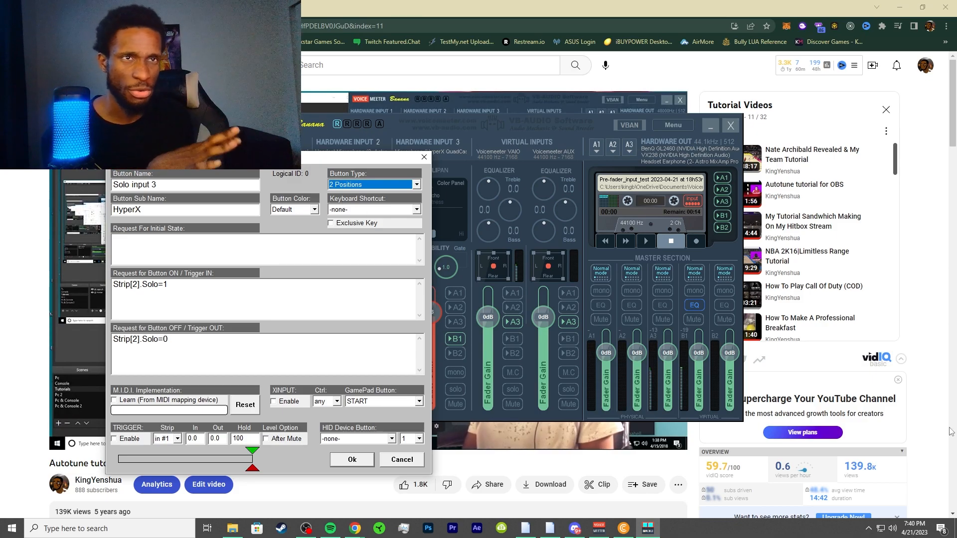
pyautogui.click(352, 460)
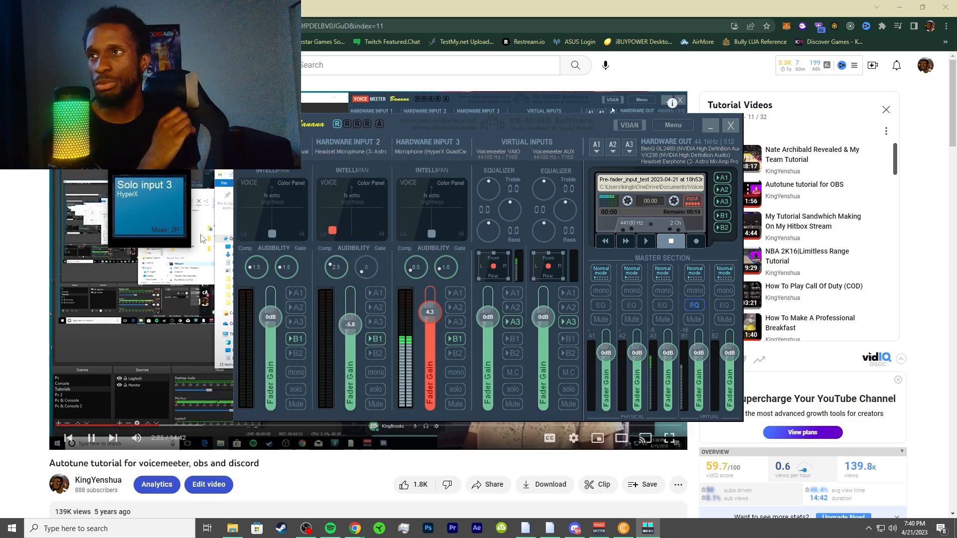
pyautogui.click(148, 213)
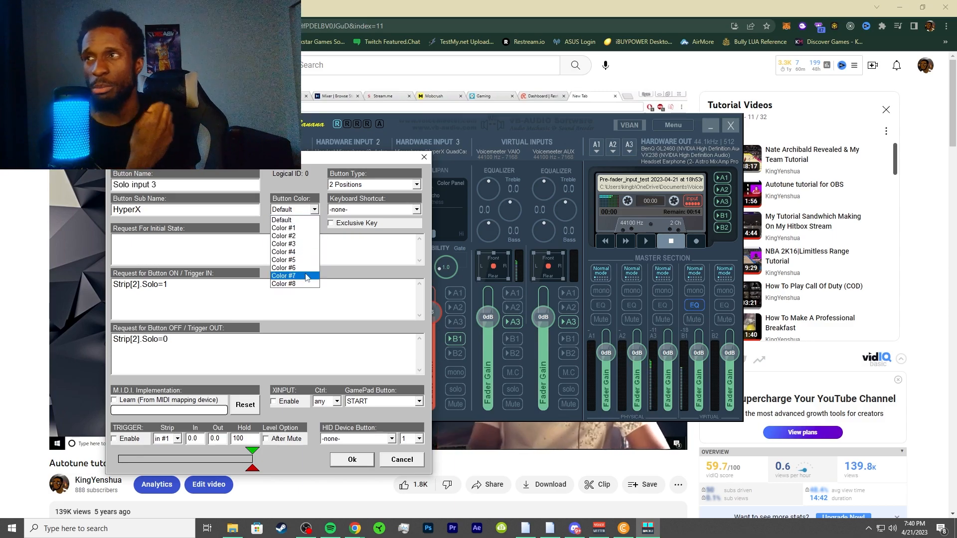
# - Set the macro button's color to Color #7 and accept the configuration
pyautogui.click(299, 280)
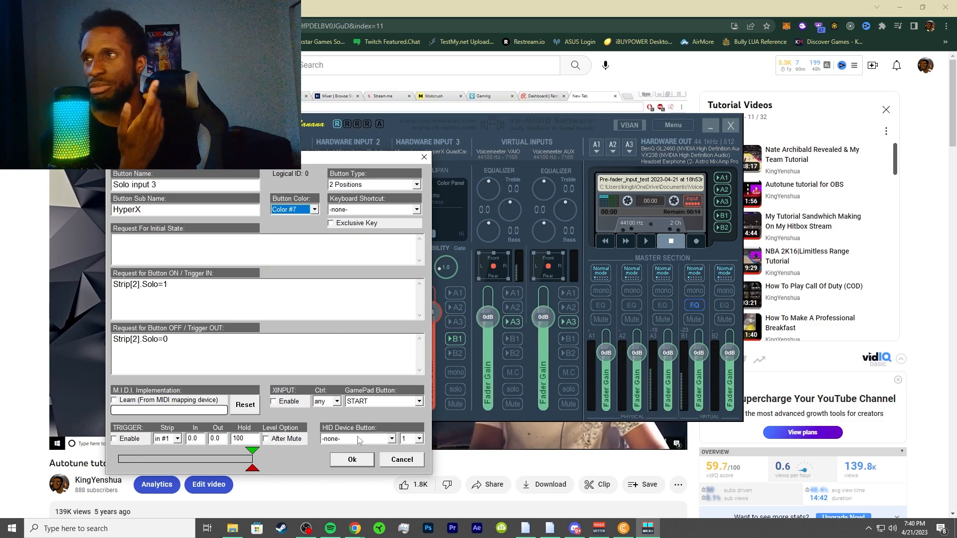
pyautogui.click(352, 459)
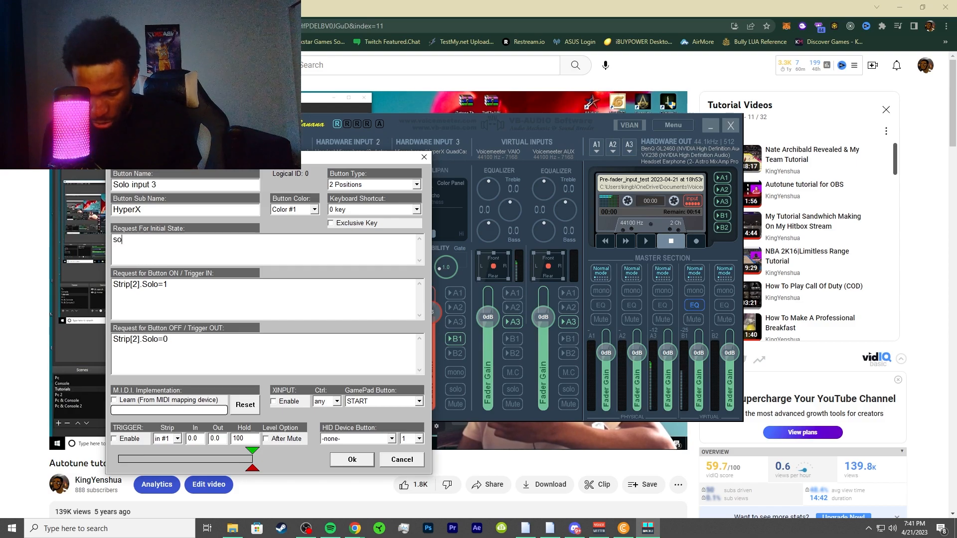
# - Enter "solo the hyper x" as the request for the initial state, move the dialog aside, and close it without saving
pyautogui.write('the hyper x')
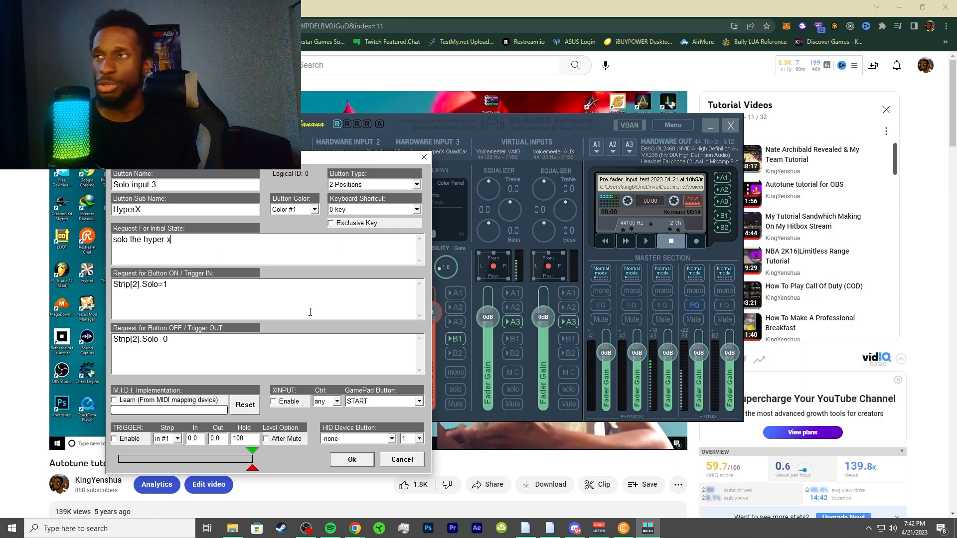
pyautogui.moveTo(148, 155); pyautogui.dragTo(418, 160)
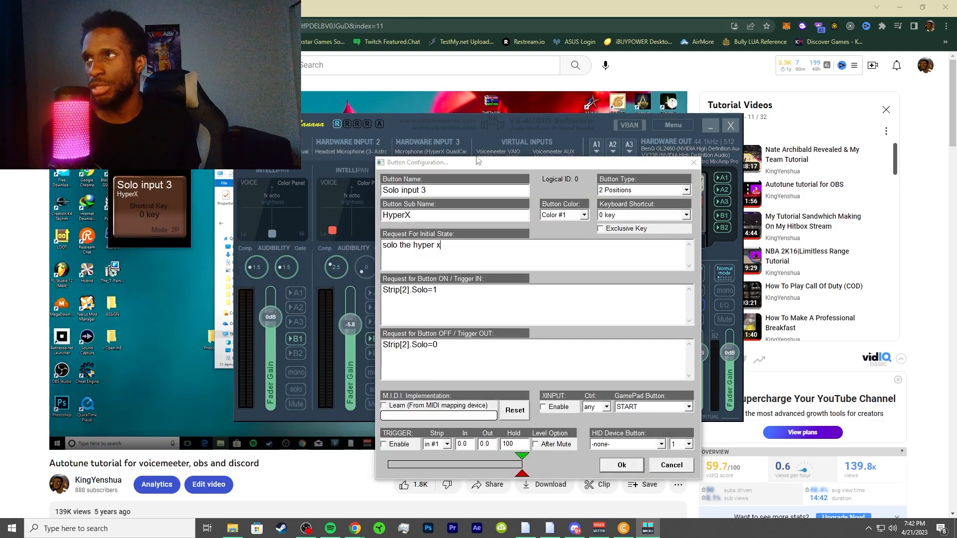
pyautogui.click(693, 162)
# - Maximize the Macro Buttons window and set the sixth button in the second row to Color #3
pyautogui.click(157, 161)
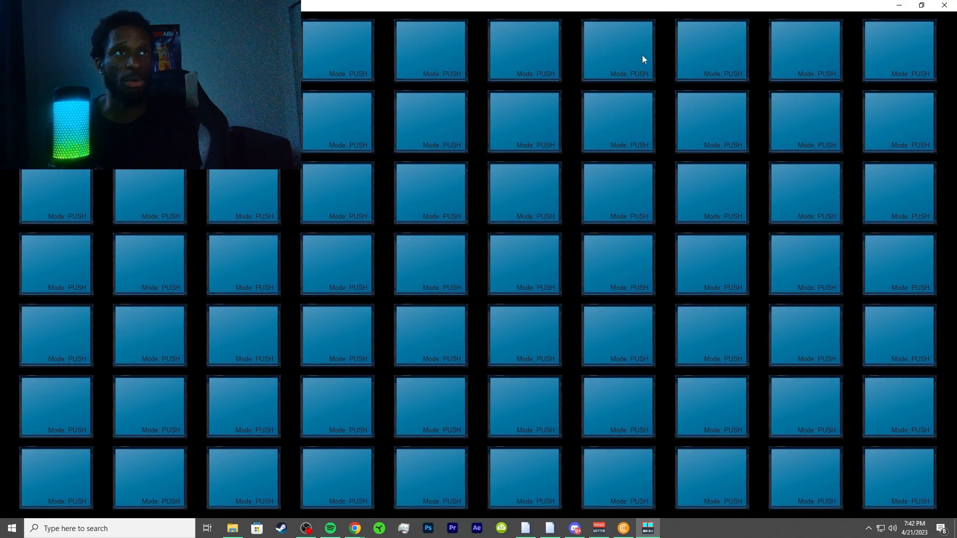
pyautogui.moveTo(631, 13); pyautogui.dragTo(394, 1)
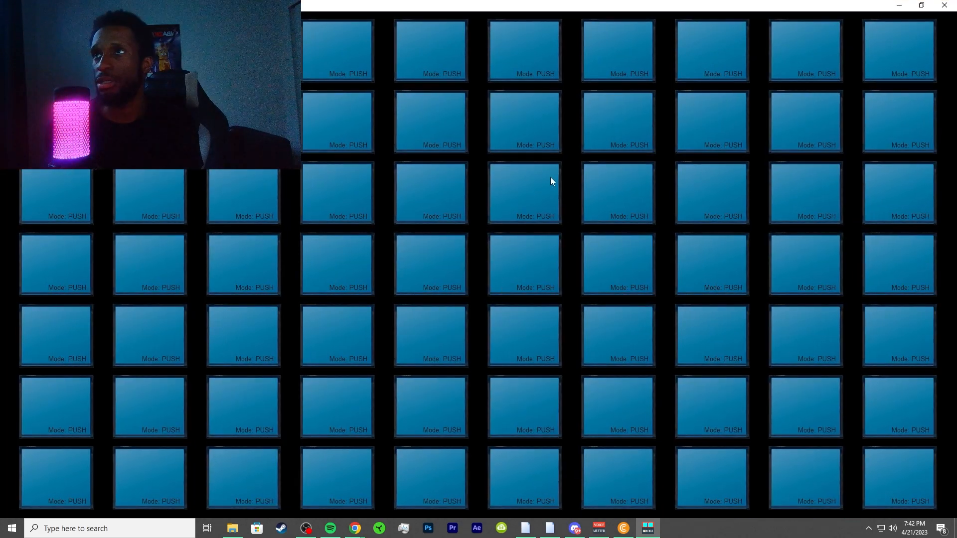
pyautogui.rightClick(541, 128)
pyautogui.click(526, 163)
pyautogui.click(503, 193)
pyautogui.click(563, 419)
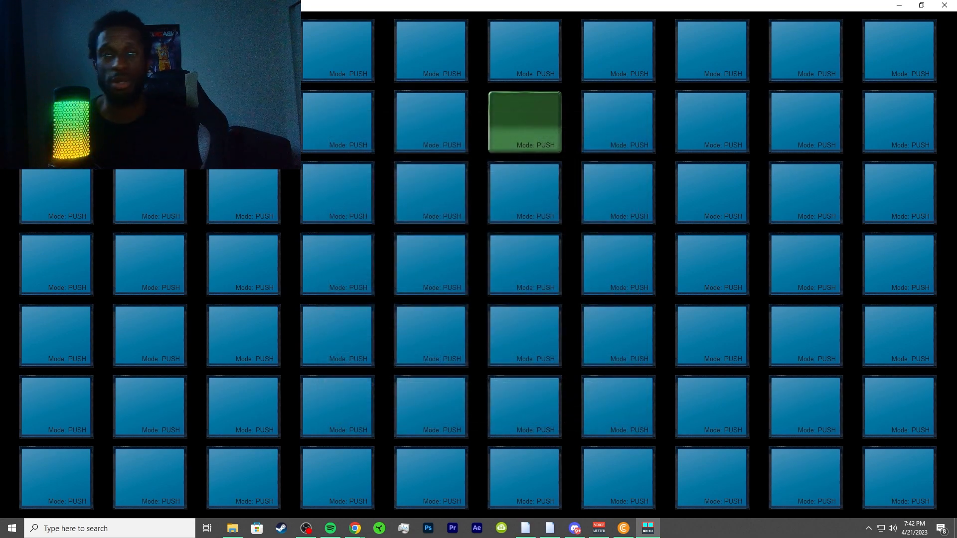
pyautogui.rightClick(497, 132)
pyautogui.click(525, 164)
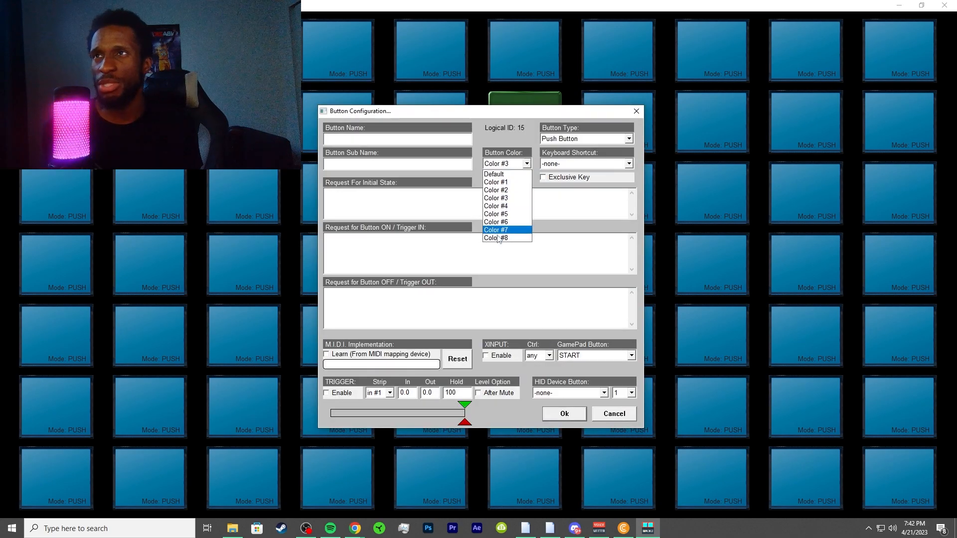
pyautogui.click(504, 197)
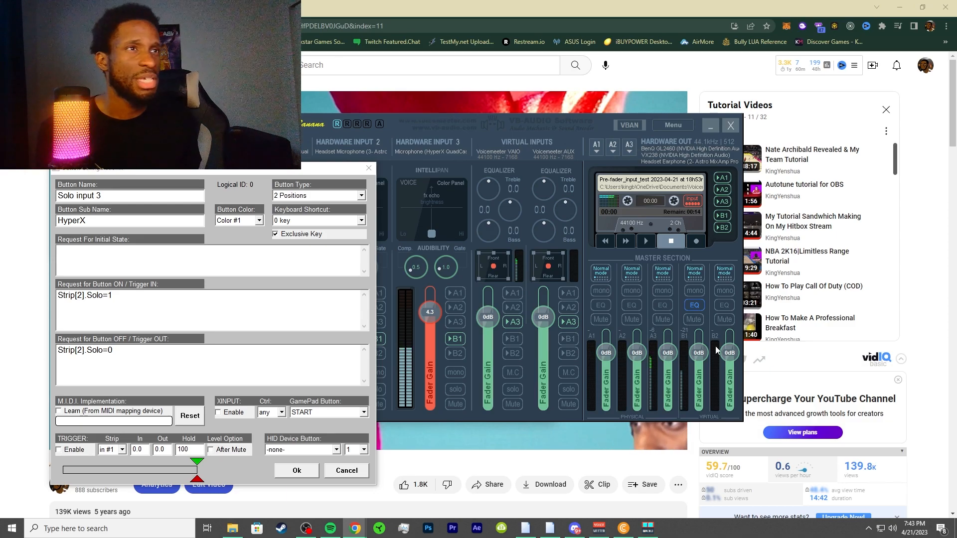
# - Pause the YouTube video and bring the Voicemeeter and Macro Buttons windows back in front of it
pyautogui.click(460, 467)
pyautogui.click(534, 342)
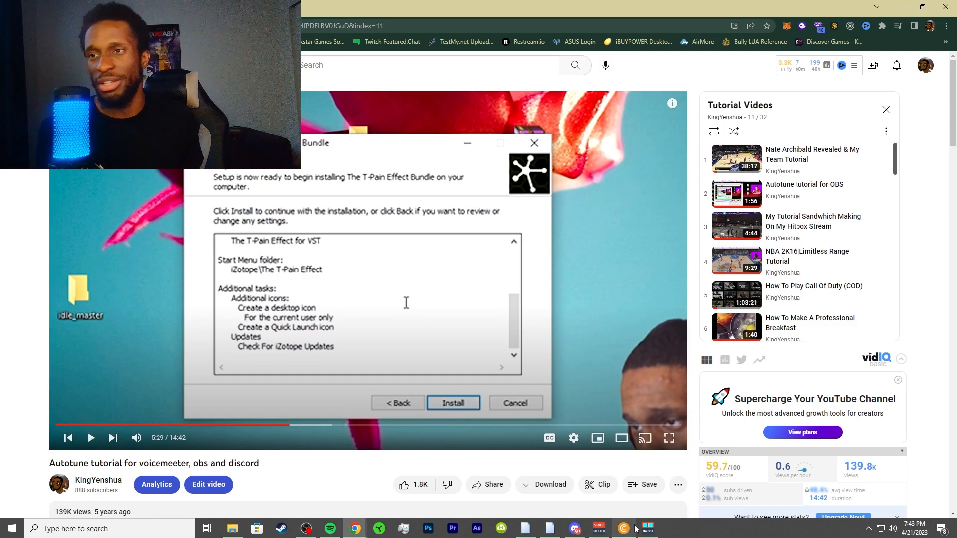
pyautogui.click(599, 528)
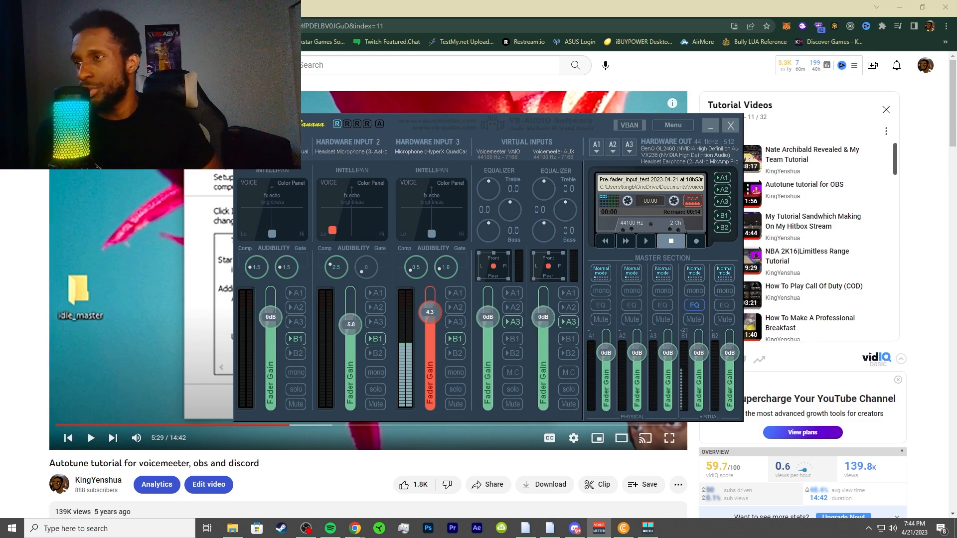
pyautogui.click(648, 529)
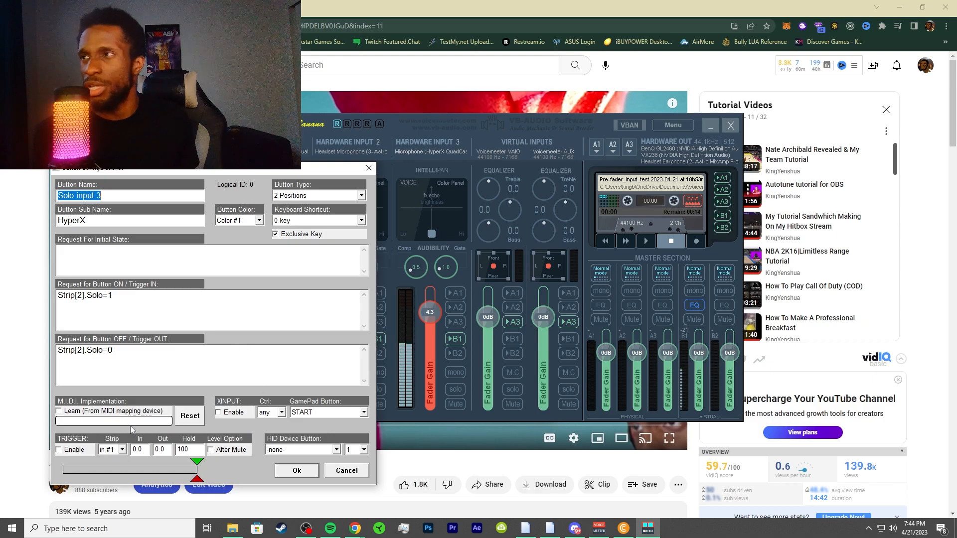
# - Examine the available HID devices and the full list of HID button numbers in the Solo input 3 button configuration
pyautogui.moveTo(197, 479)
pyautogui.mouseDown()
pyautogui.moveTo(167, 482)
pyautogui.moveTo(255, 484)
pyautogui.mouseUp()
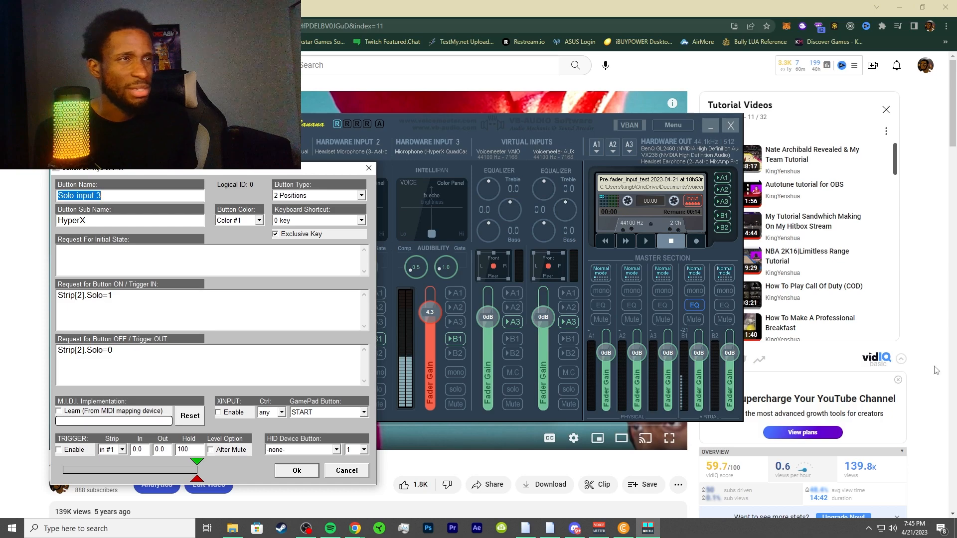
pyautogui.click(331, 449)
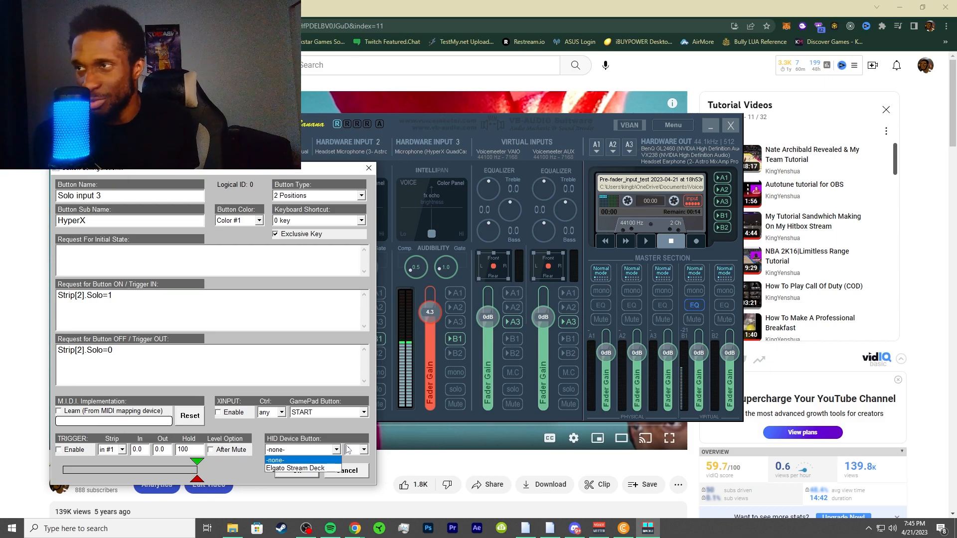
pyautogui.click(364, 455)
pyautogui.click(363, 449)
pyautogui.scroll(-7, 351, 493)
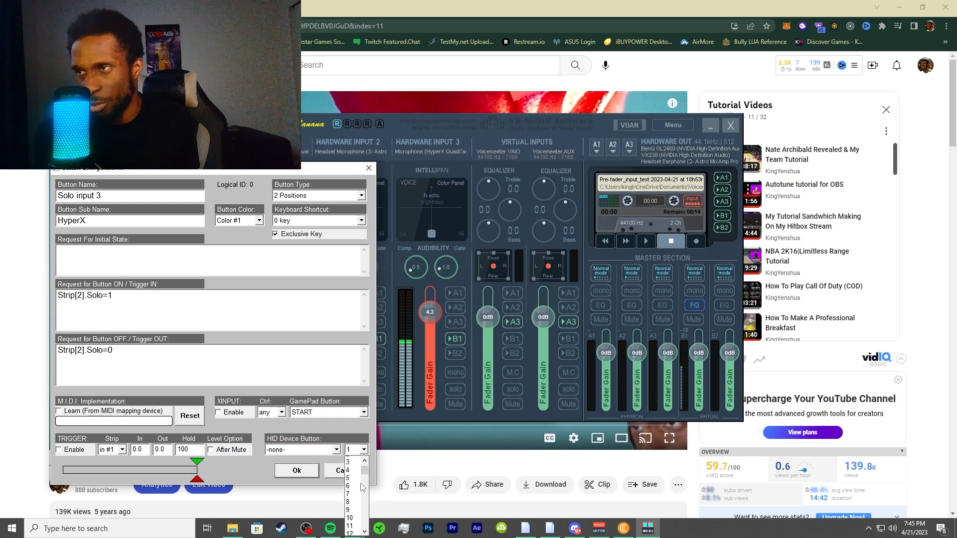
pyautogui.scroll(-17, 349, 499)
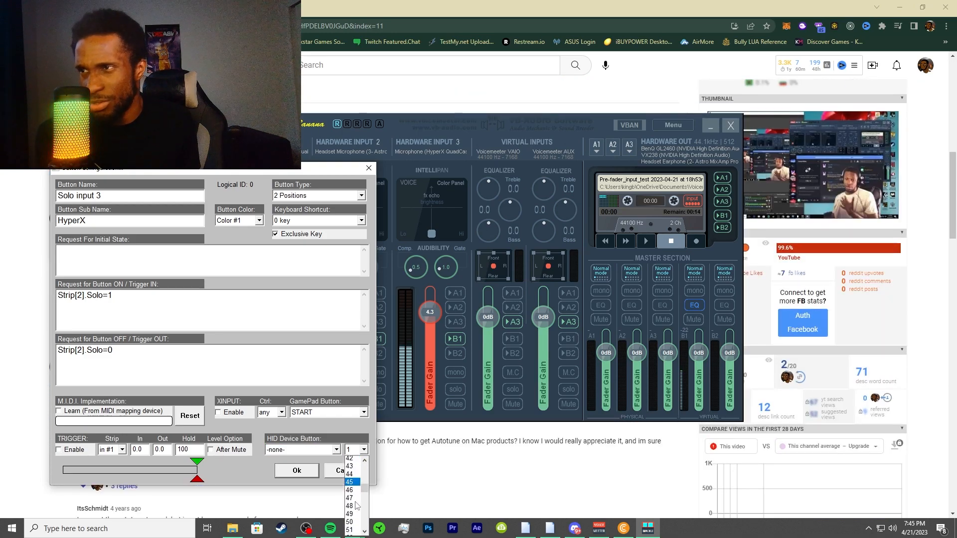
pyautogui.scroll(-15, 354, 506)
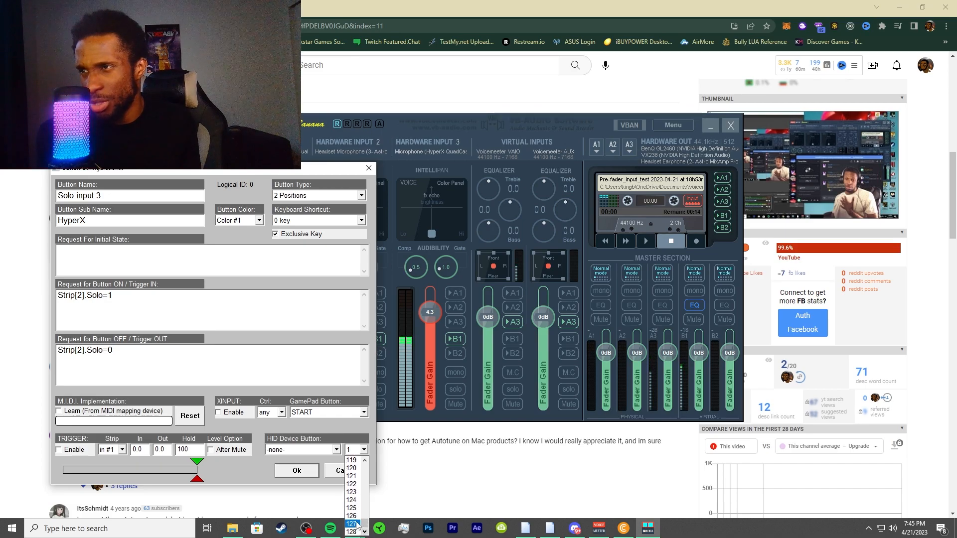
pyautogui.scroll(1, 351, 518)
pyautogui.scroll(18, 351, 519)
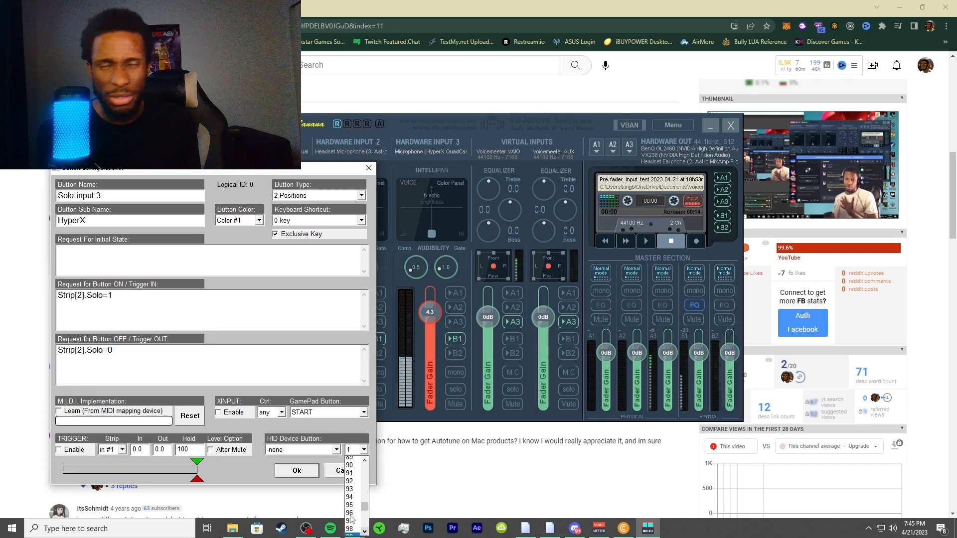
pyautogui.scroll(20, 351, 519)
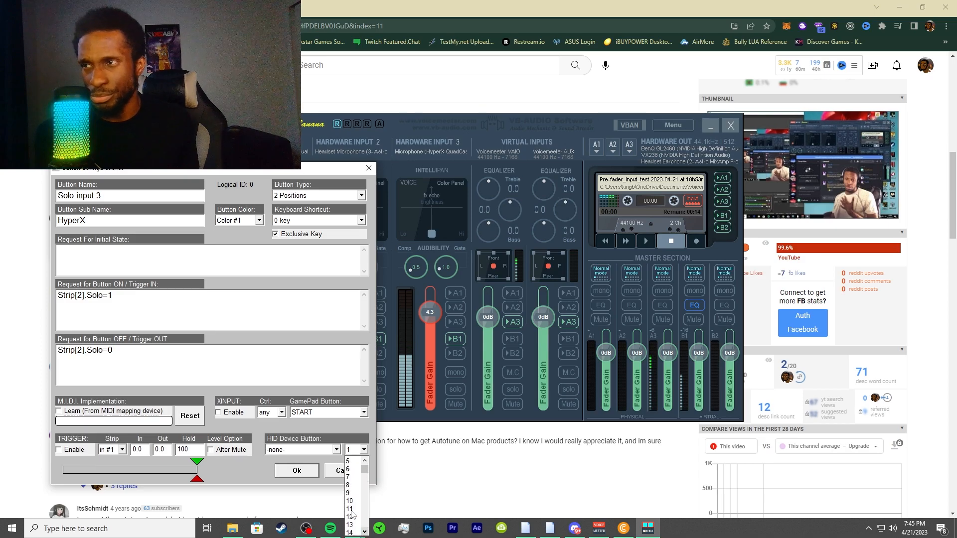
pyautogui.click(365, 450)
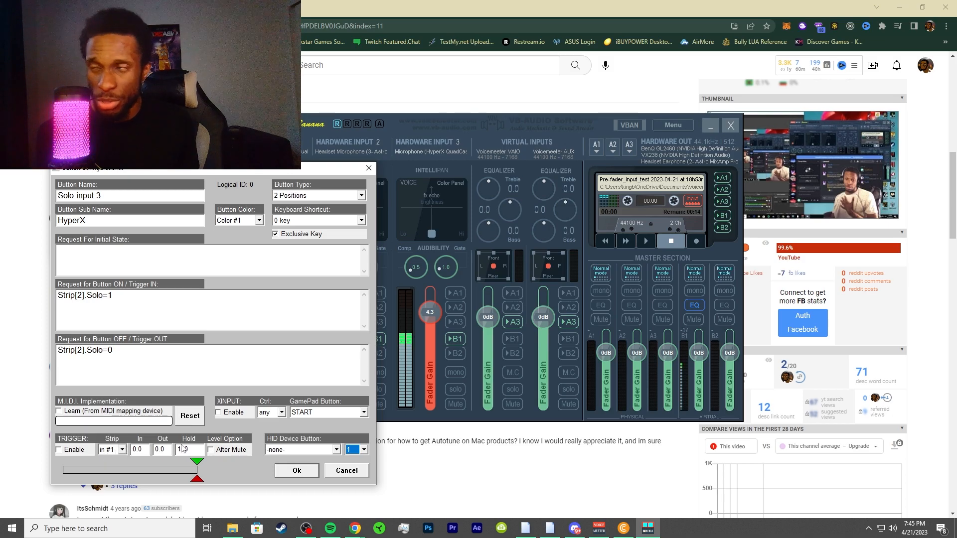
# - Enable XINPUT for any controller, set the gamepad button to BACK, and accept the button configuration
pyautogui.click(219, 413)
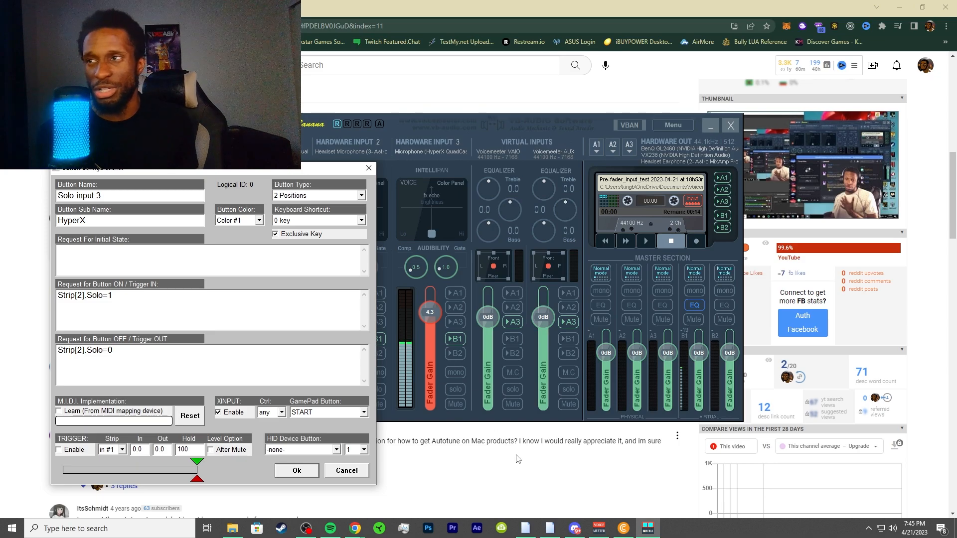
pyautogui.scroll(10, 897, 363)
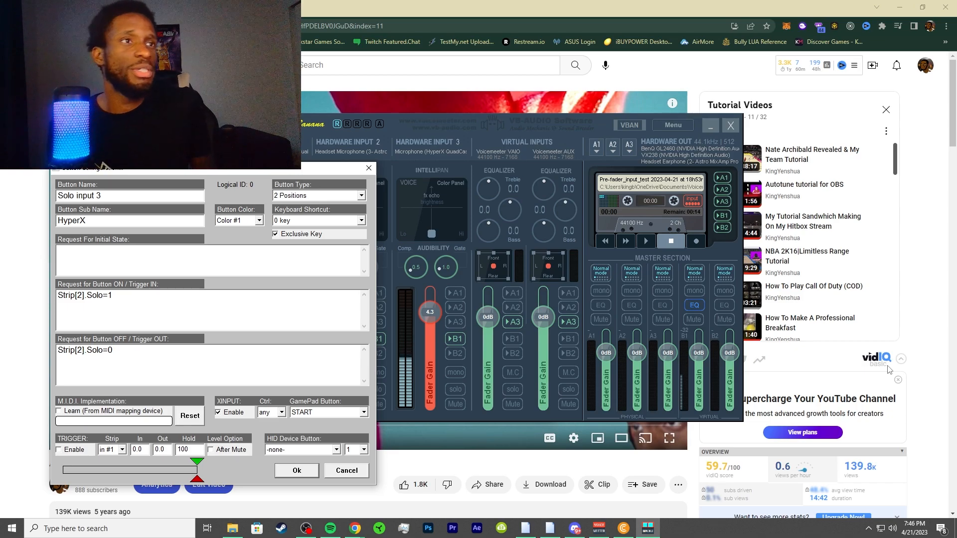
pyautogui.click(282, 413)
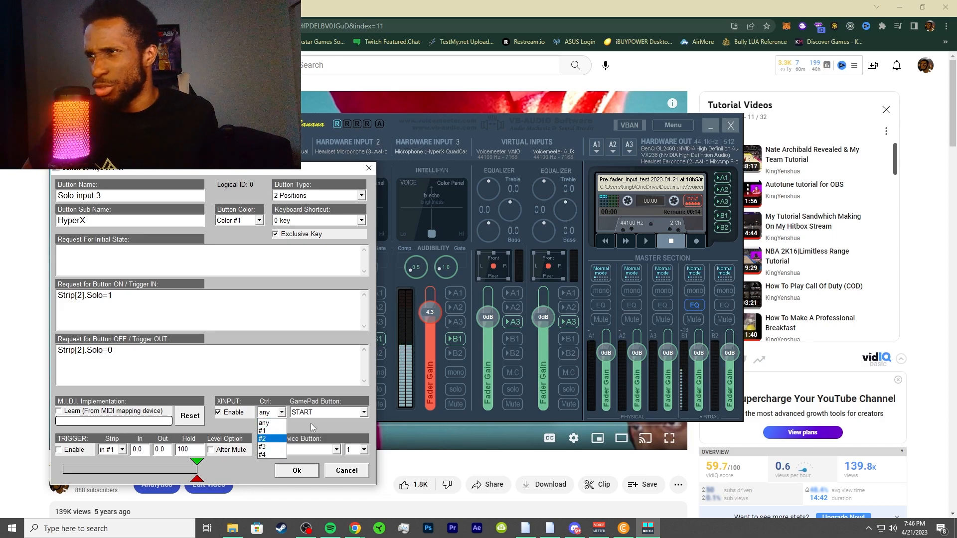
pyautogui.click(286, 413)
pyautogui.click(305, 413)
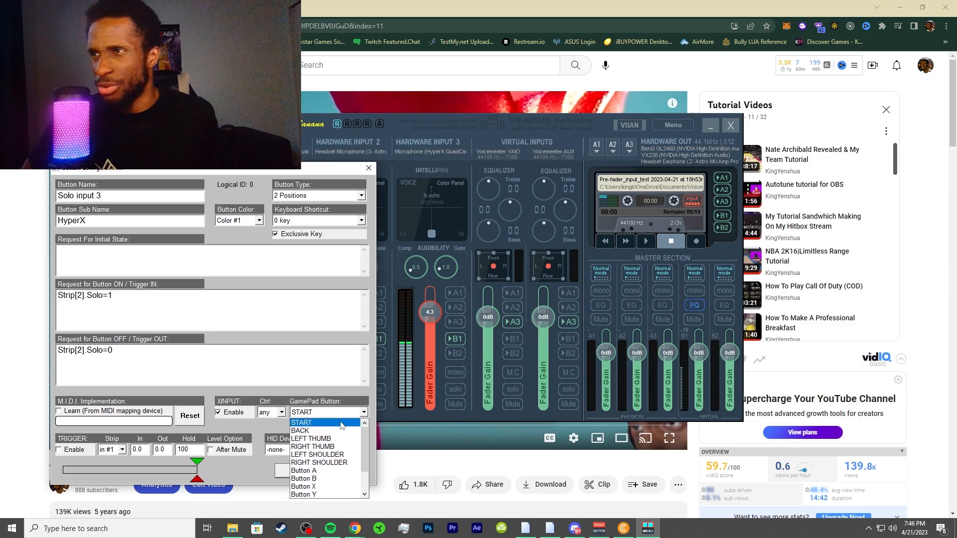
pyautogui.click(303, 432)
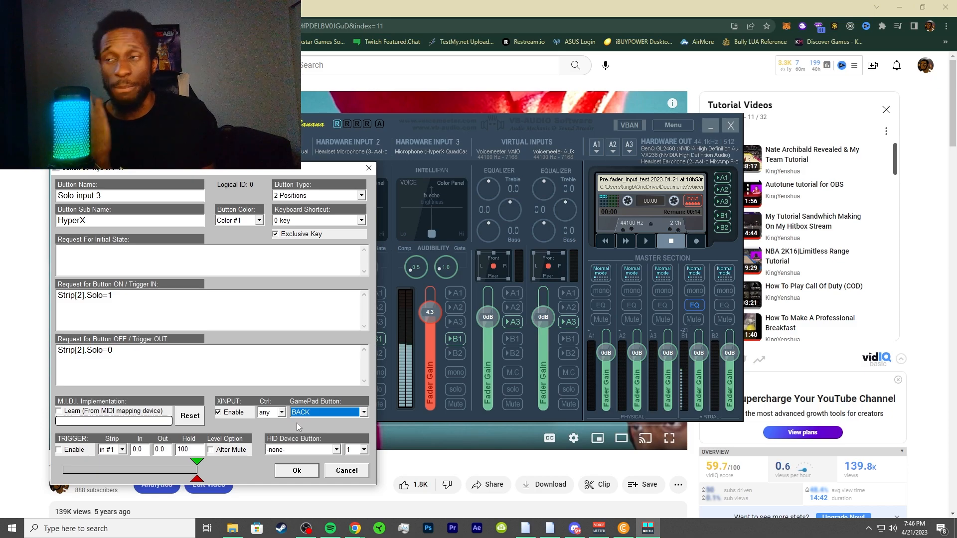
pyautogui.click(364, 412)
pyautogui.click(363, 412)
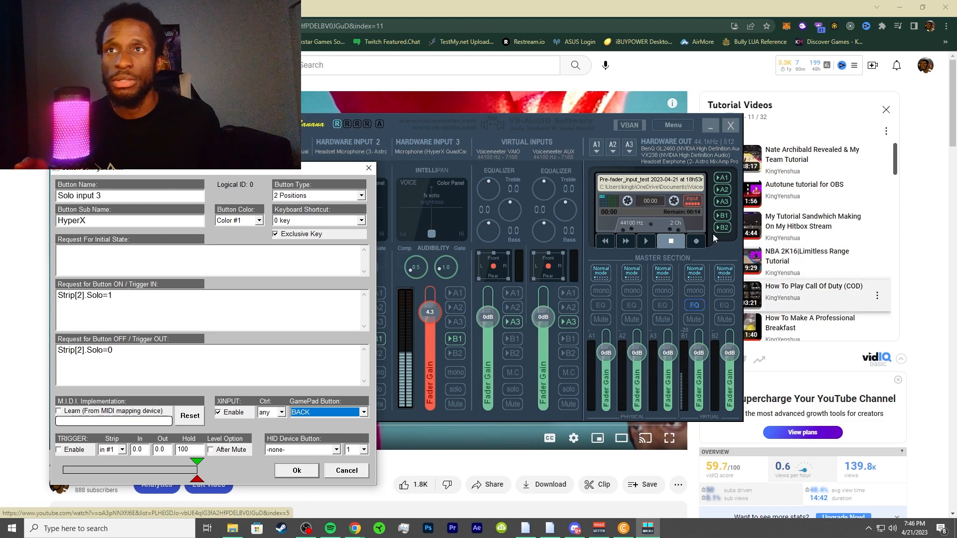
pyautogui.click(296, 473)
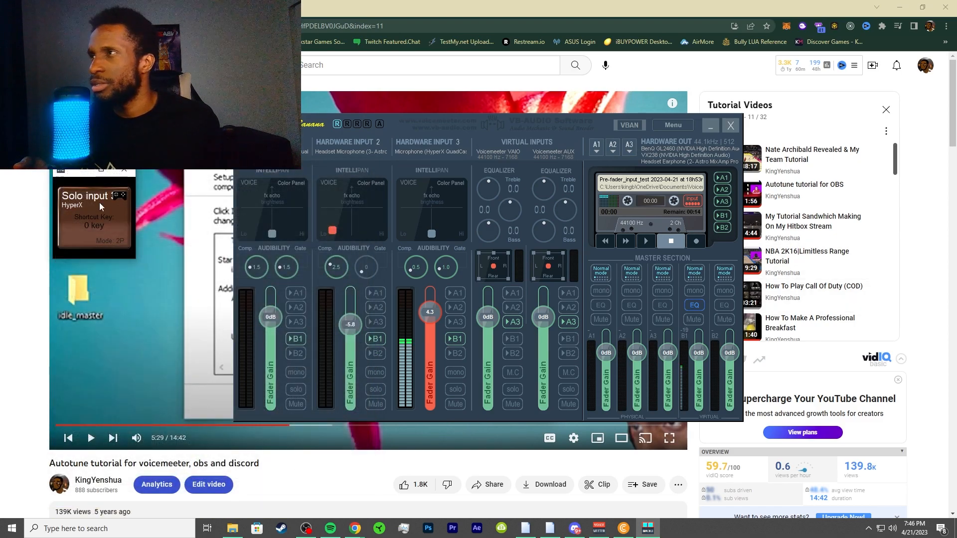
# - Resume the YouTube video and bring the Macro Buttons window back in front of it
pyautogui.click(181, 318)
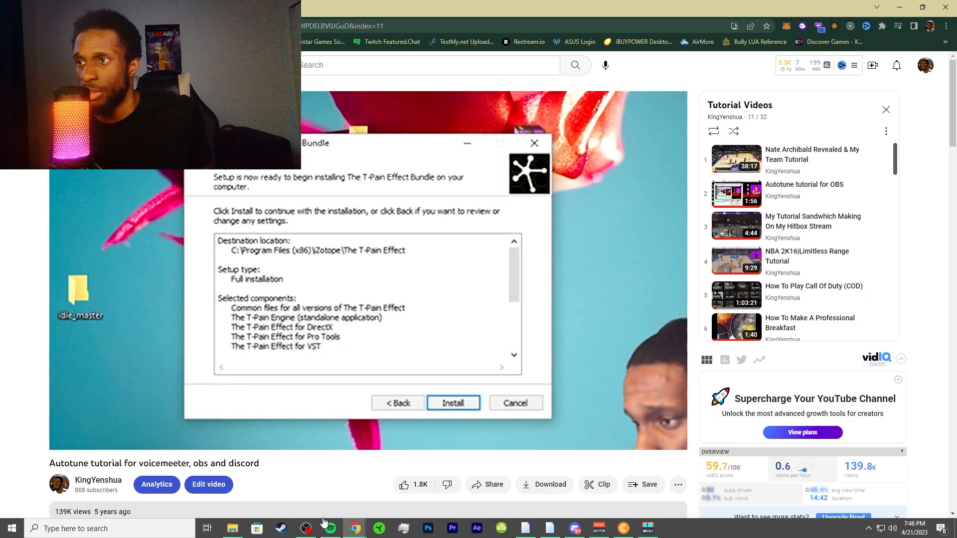
pyautogui.click(646, 527)
pyautogui.click(647, 527)
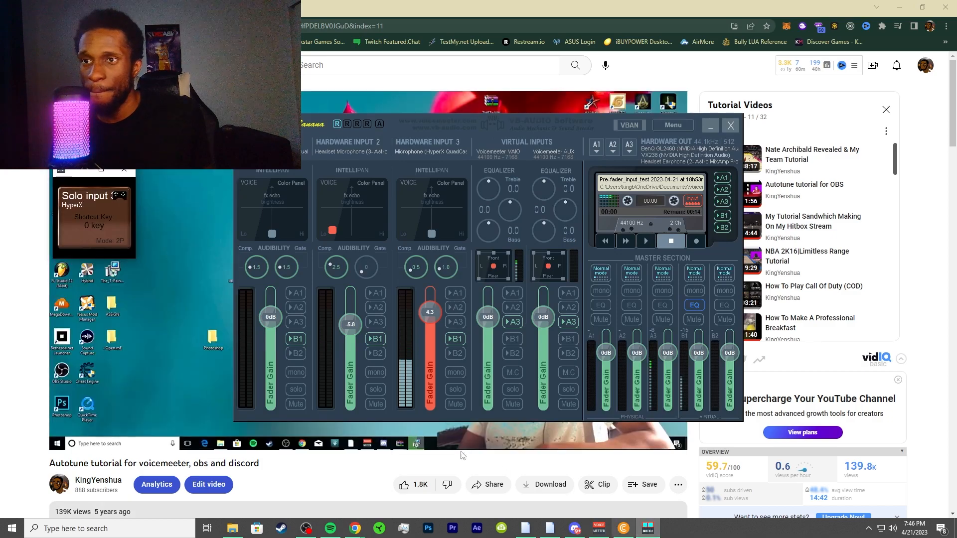
# - Test the Solo input 3 macro button by toggling solo on hardware input 3 on and off
pyautogui.click(103, 225)
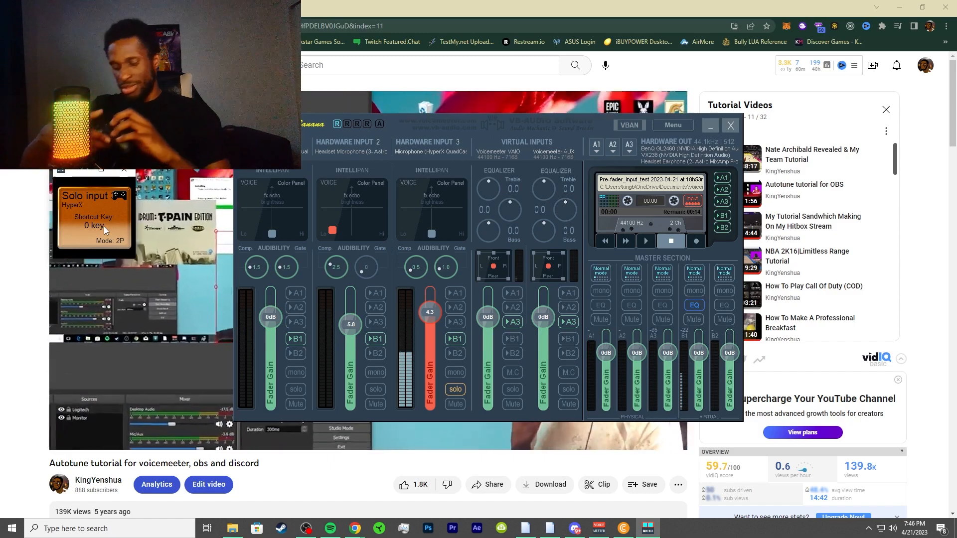
pyautogui.click(104, 227)
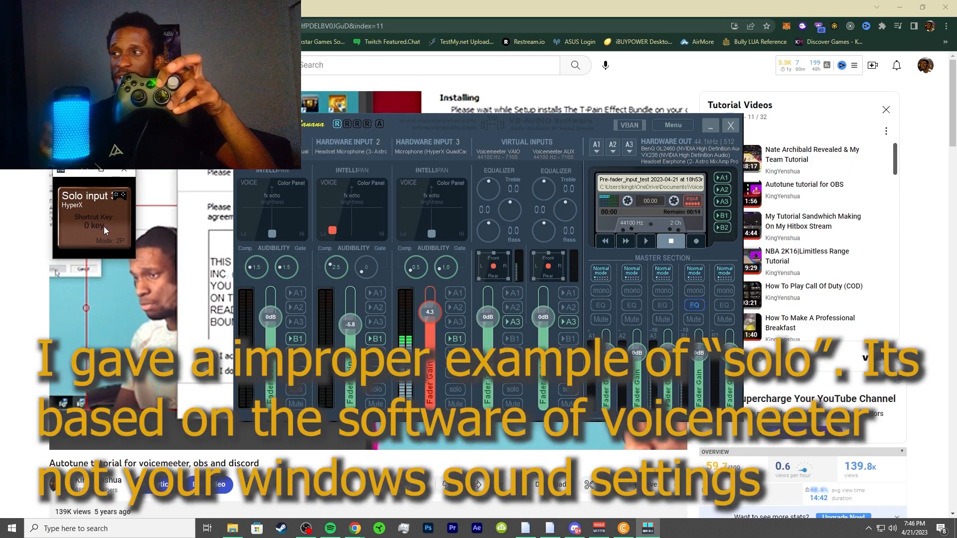
pyautogui.click(103, 226)
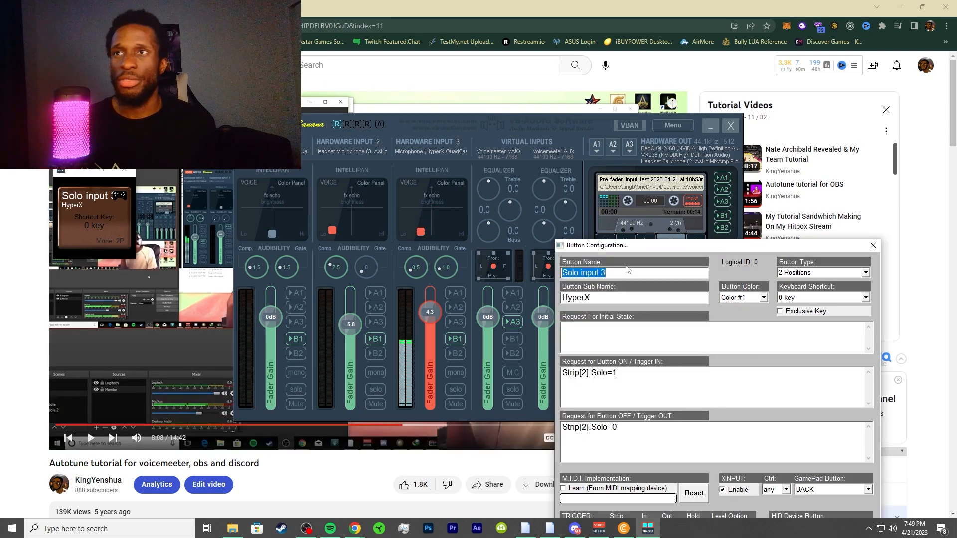
# - Move the Button Configuration dialog fully onto the screen, over the Voicemeeter master section
pyautogui.moveTo(730, 249); pyautogui.dragTo(729, 158)
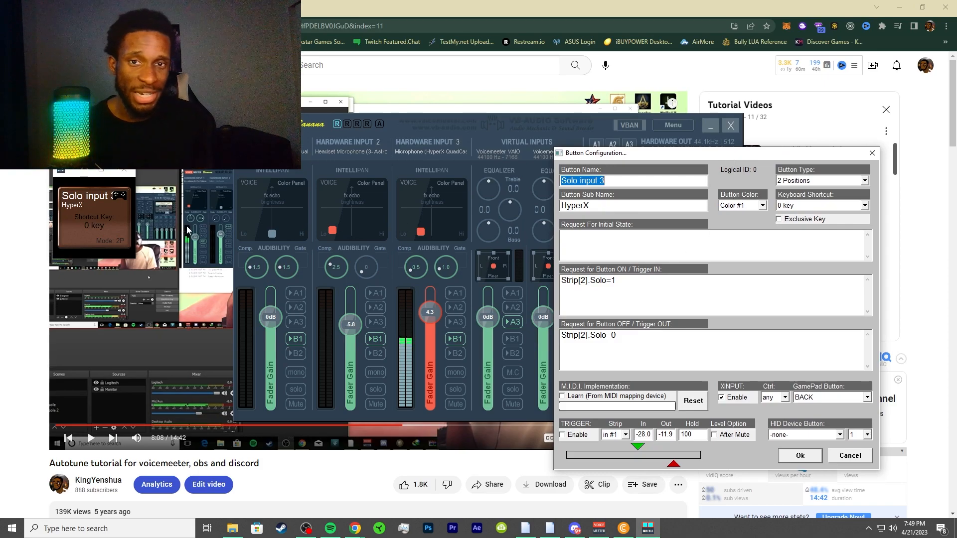
pyautogui.moveTo(633, 160); pyautogui.dragTo(516, 154)
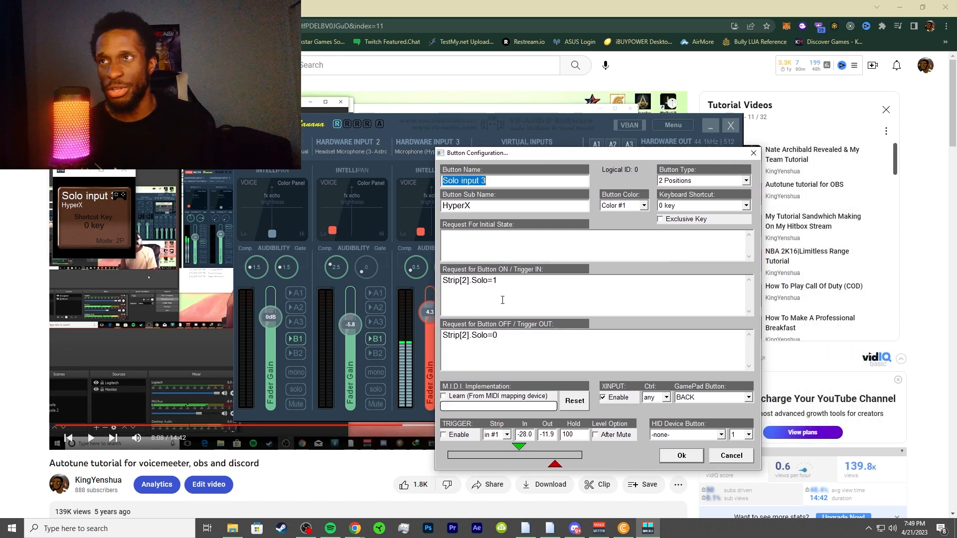